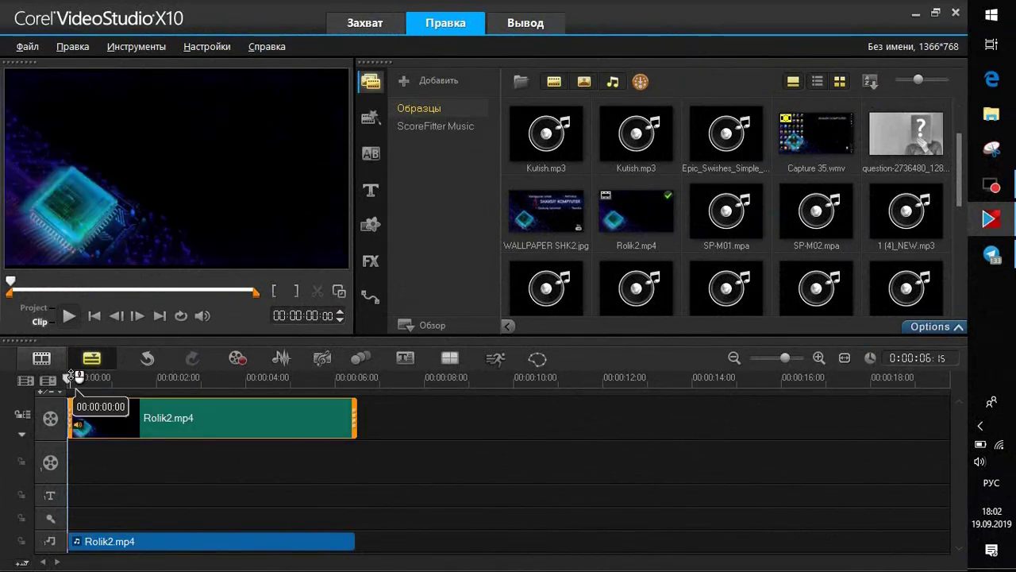
# Preview the project at 00:00:03:24 and examine the separate Rolik2.mp4 audio clip before minimizing the editor.
pyautogui.moveTo(69, 378); pyautogui.dragTo(237, 383)
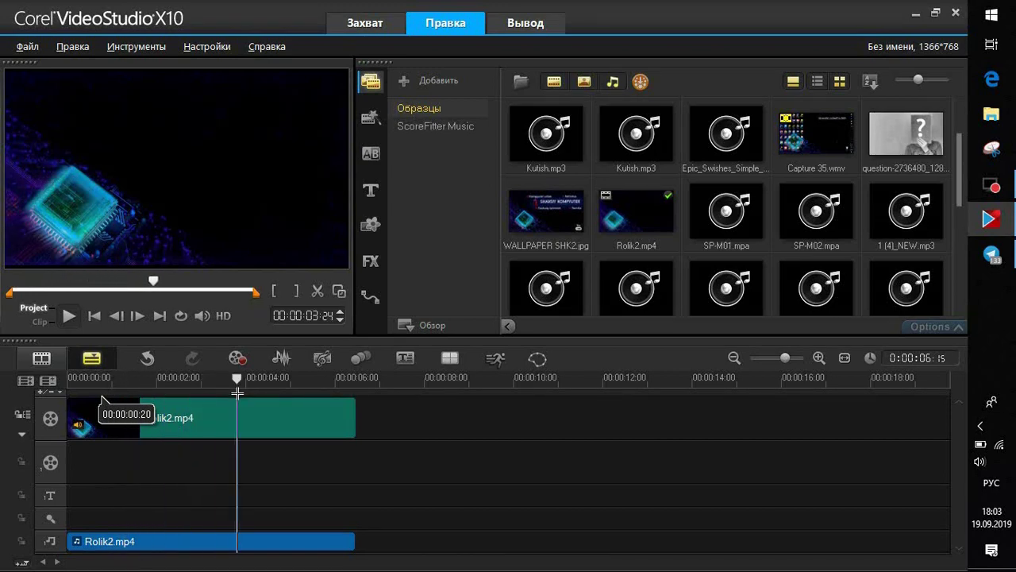
pyautogui.click(140, 541)
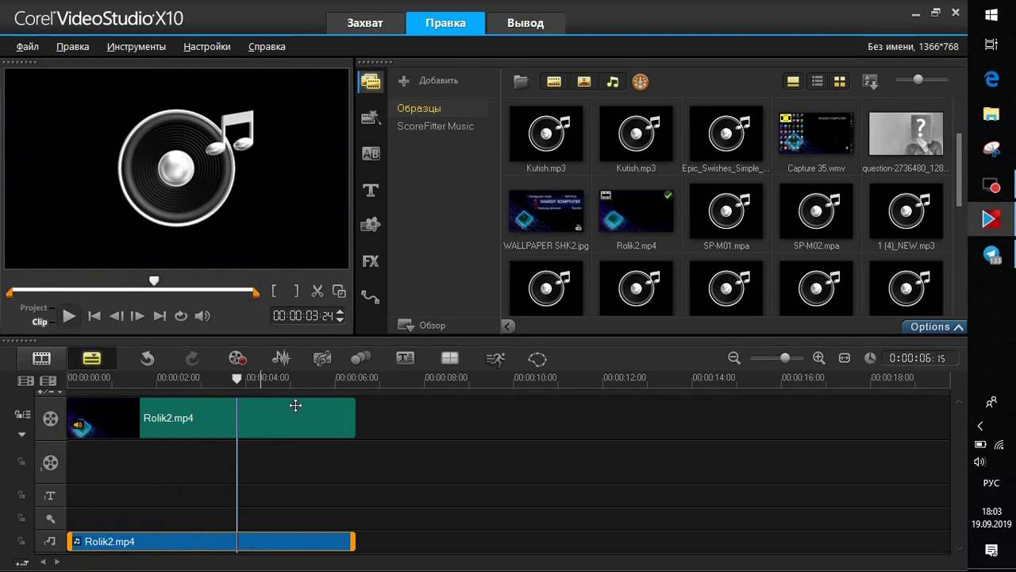
pyautogui.click(915, 14)
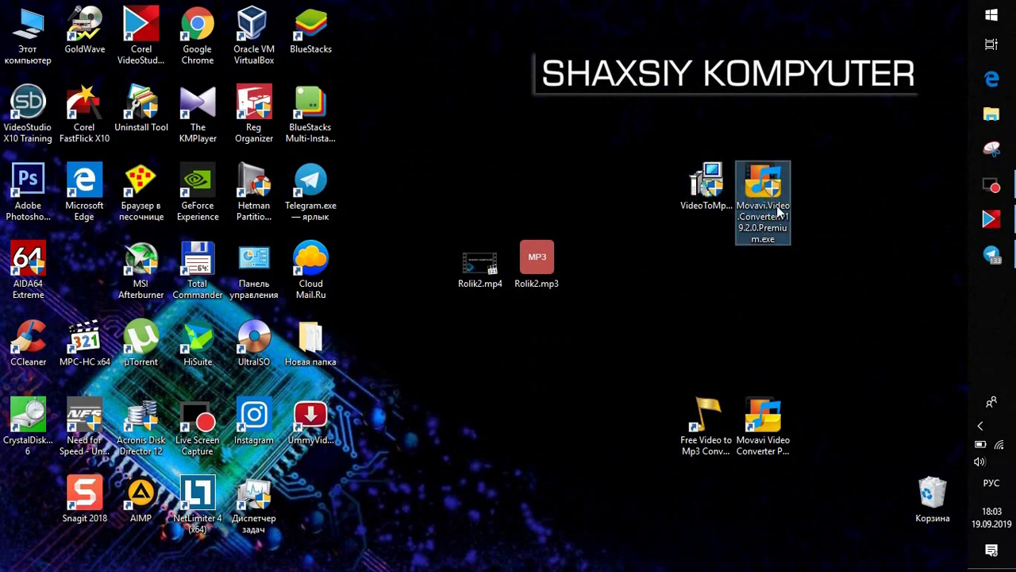
# Switch to Telegram and find the Movavi Video Converter 19.2.0 Premium post in the Gigabayt channel, returning to the desktop when done.
pyautogui.click(768, 222)
pyautogui.click(991, 254)
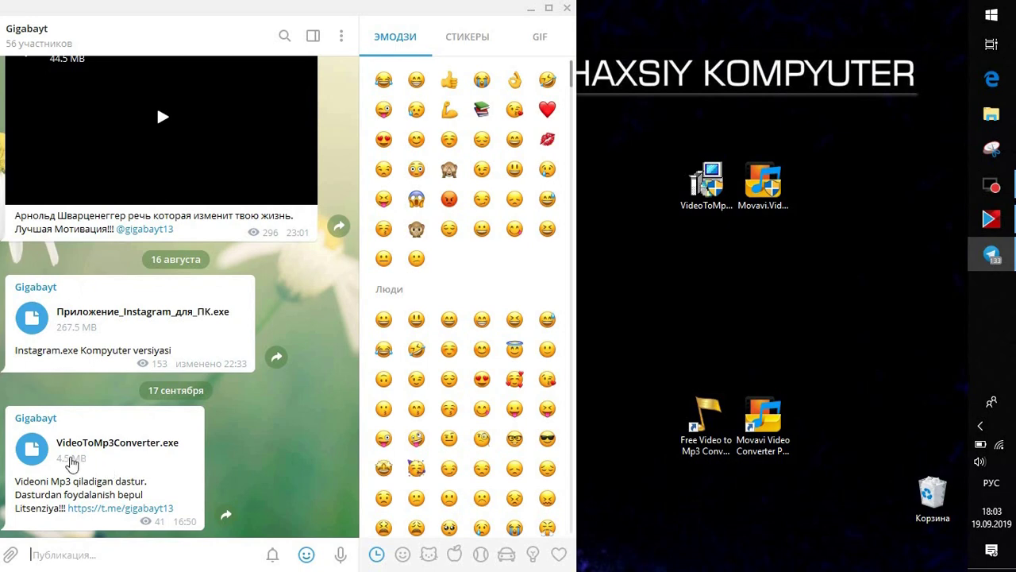
pyautogui.scroll(10, 188, 261)
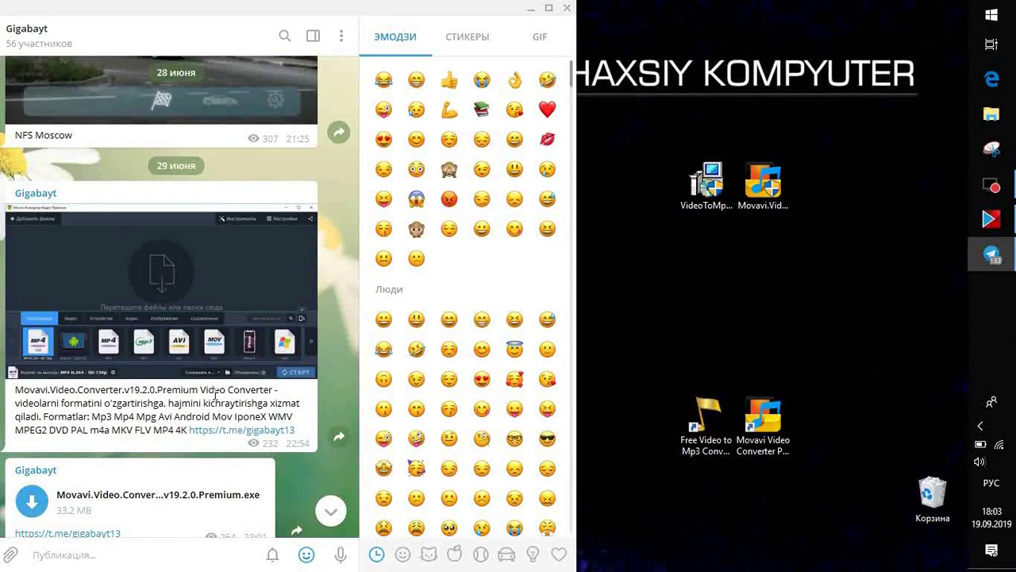
pyautogui.press('super+d')
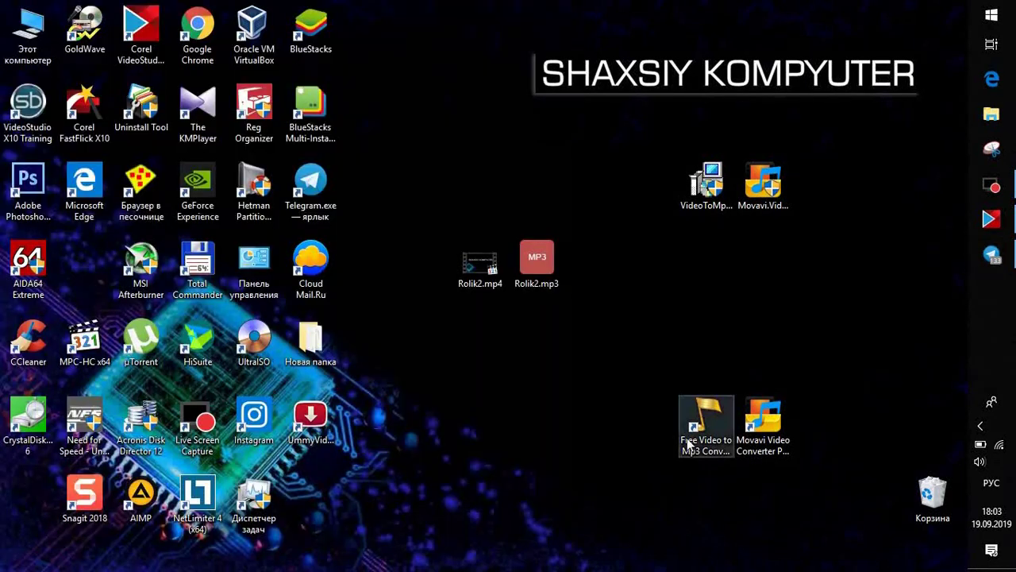
pyautogui.doubleClick(719, 183)
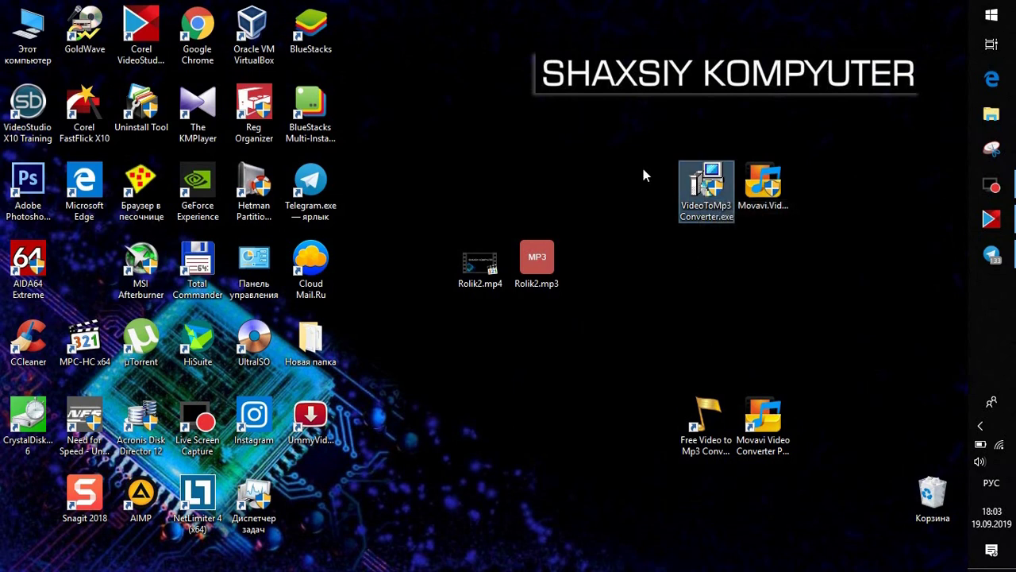
pyautogui.doubleClick(695, 185)
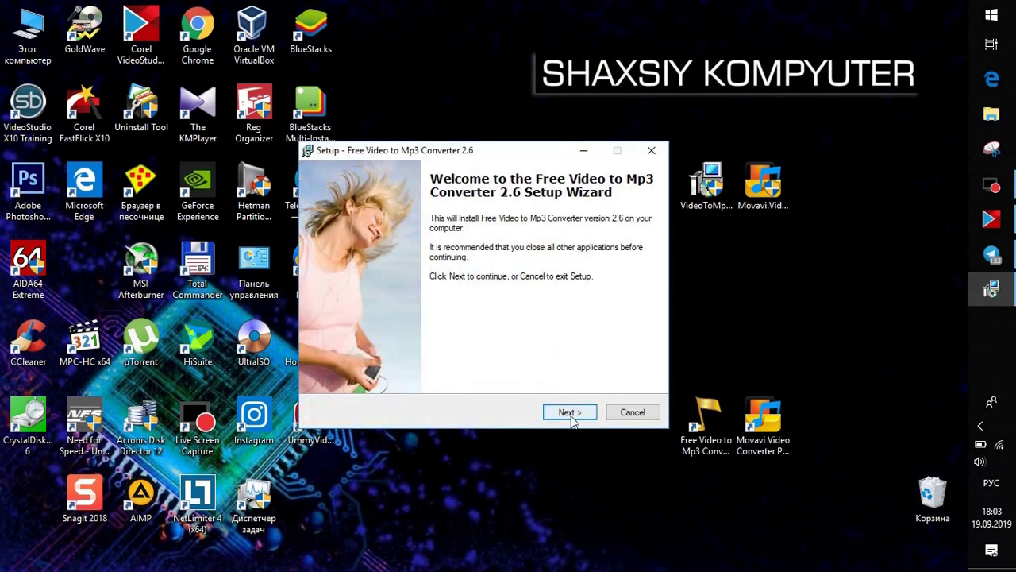
pyautogui.click(570, 413)
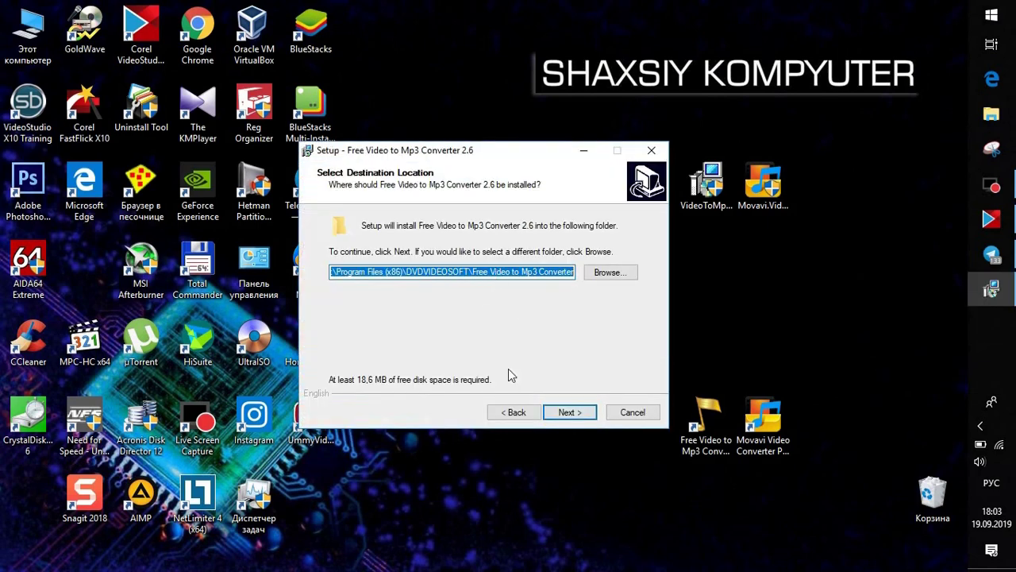
pyautogui.click(633, 412)
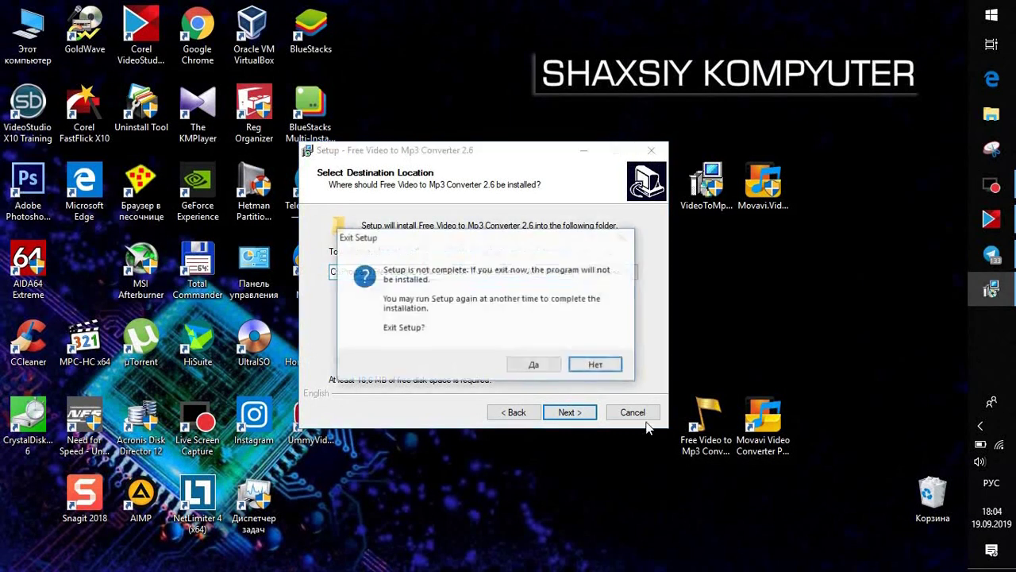
pyautogui.click(536, 363)
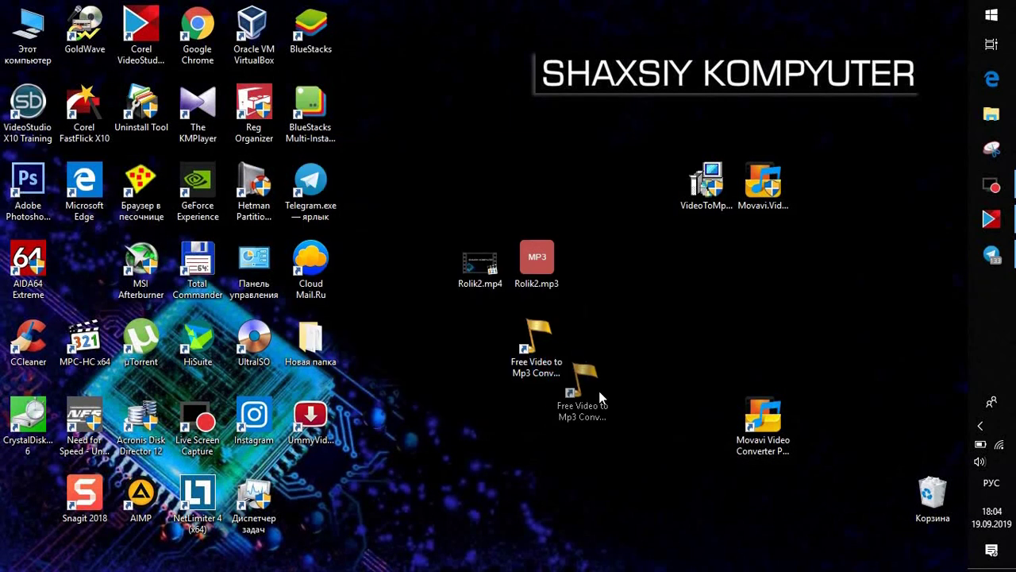
# Place the Free Video to Mp3 Converter shortcut beside the Movavi Video Converter one and delete Rolik2.mp3 from the desktop.
pyautogui.moveTo(600, 397); pyautogui.dragTo(712, 426)
pyautogui.click(763, 183)
pyautogui.click(761, 419)
pyautogui.click(476, 269)
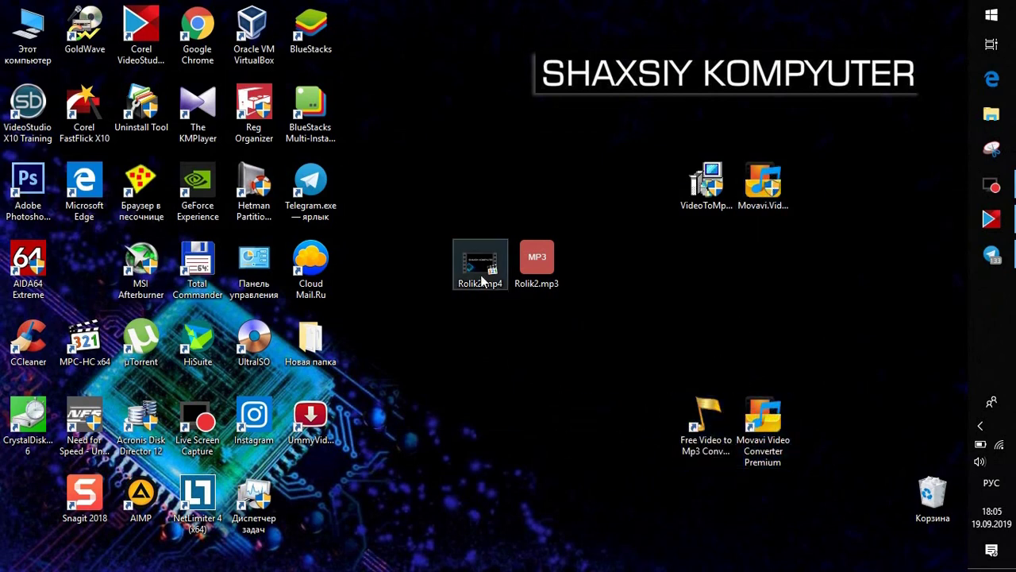
pyautogui.click(538, 261)
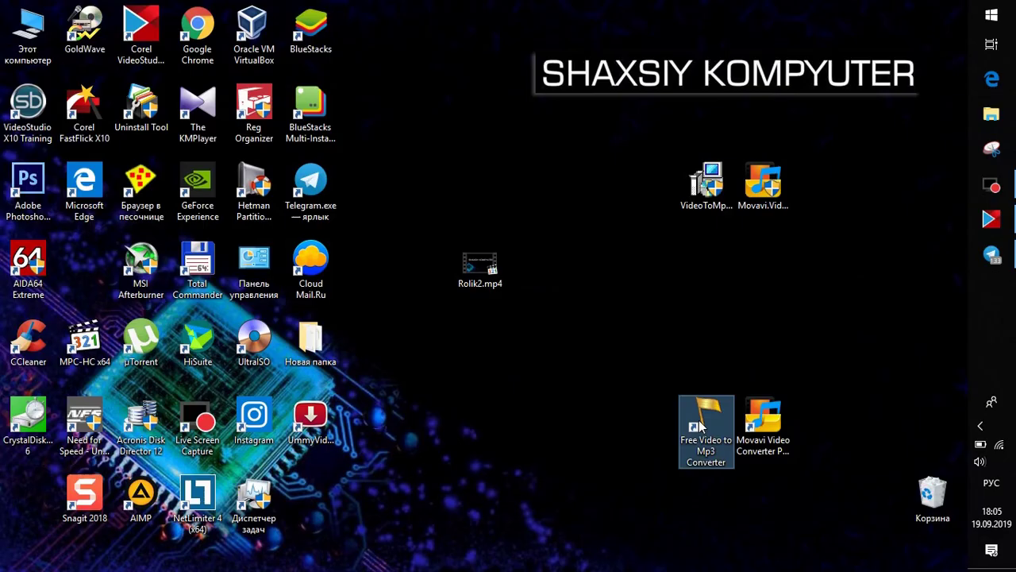
# Switch to Free Video to Mp3 Converter and load Rolik2.mp4 from the desktop as the input video.
pyautogui.doubleClick(701, 427)
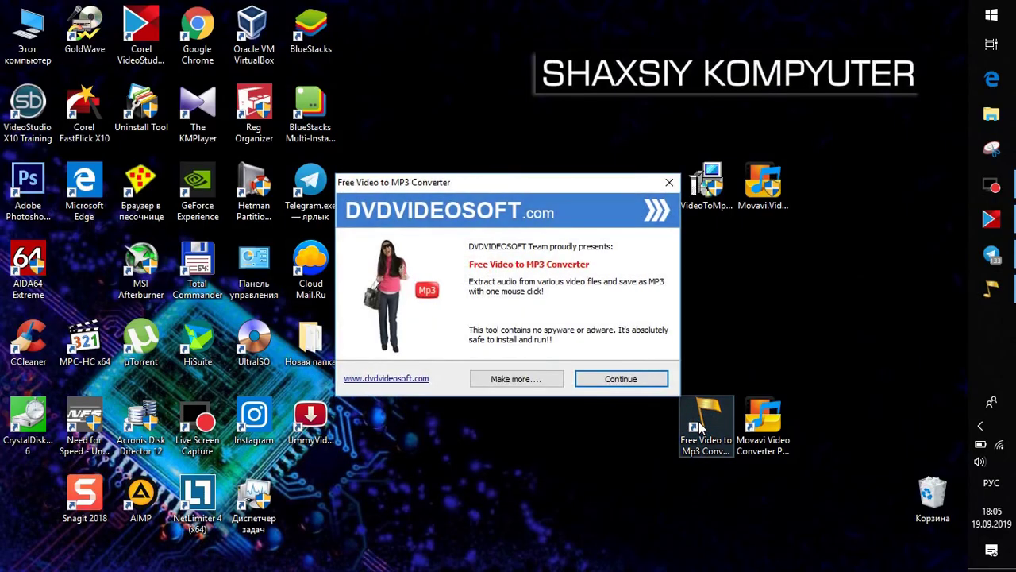
pyautogui.click(620, 378)
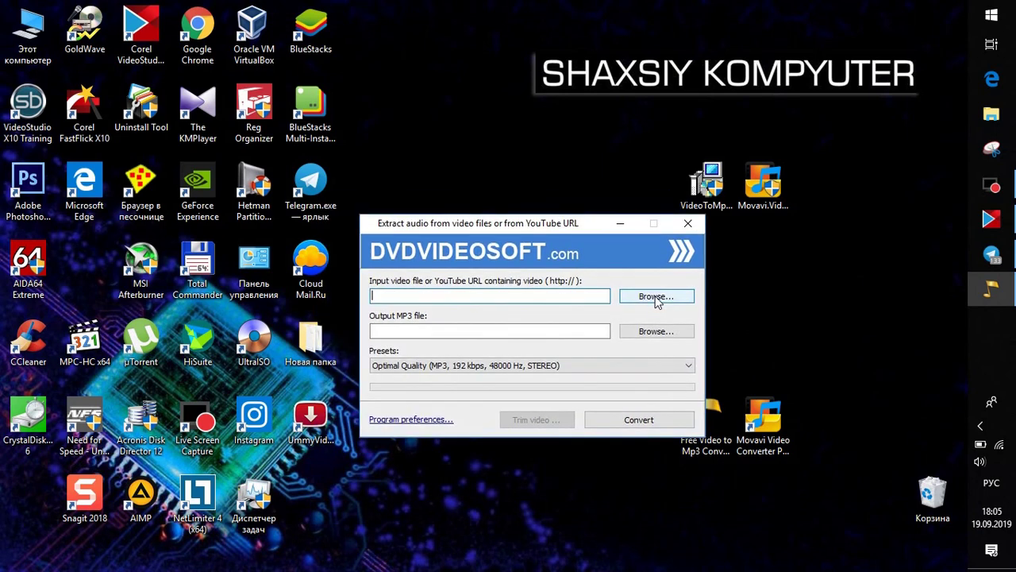
pyautogui.click(655, 296)
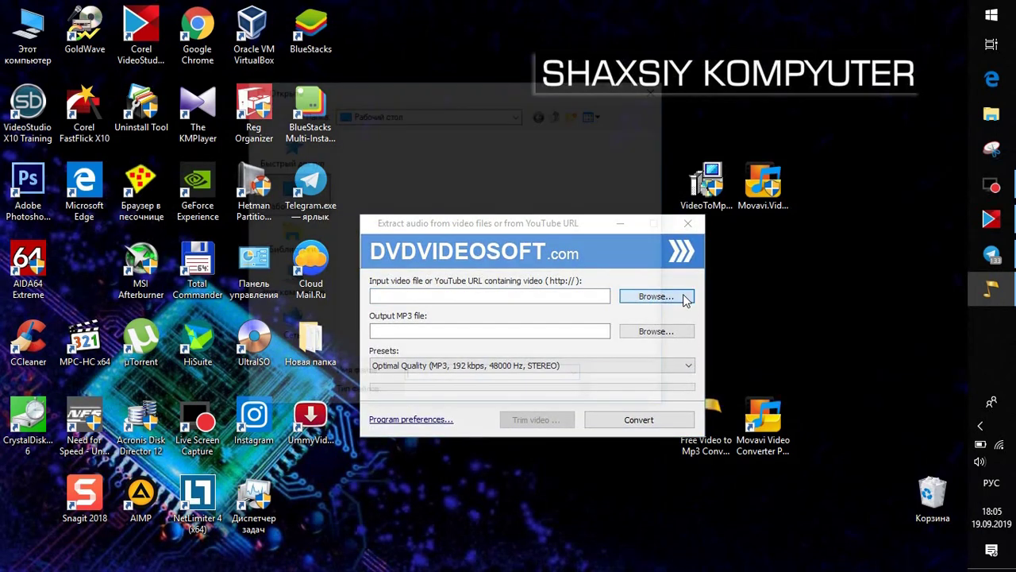
pyautogui.scroll(-5, 426, 239)
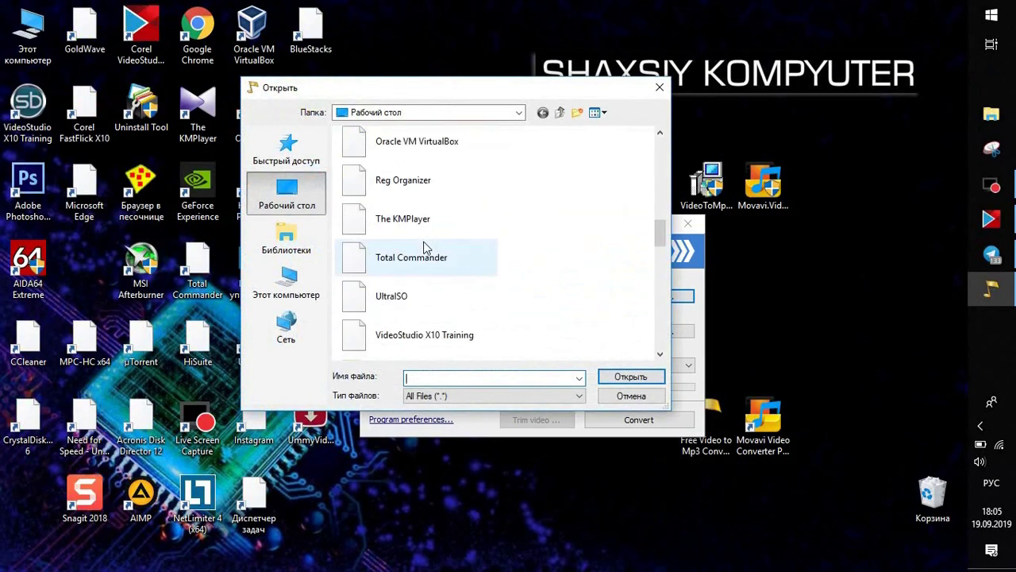
pyautogui.scroll(-5, 427, 262)
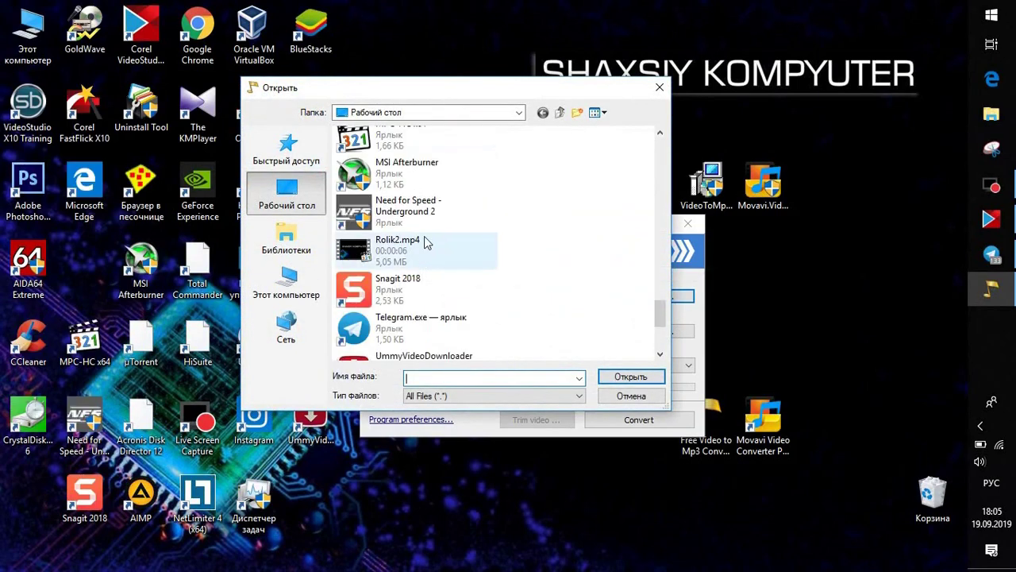
pyautogui.click(403, 258)
pyautogui.doubleClick(402, 258)
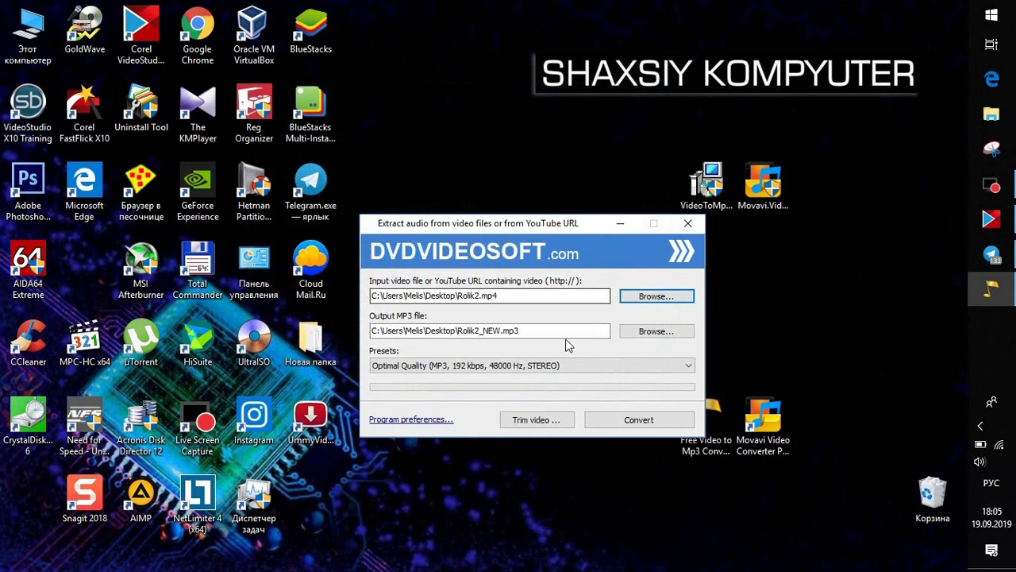
# Convert the video with the Optimal Quality preset (MP3, 192 kbps, 48000 Hz, STEREO) and close the converter.
pyautogui.click(487, 365)
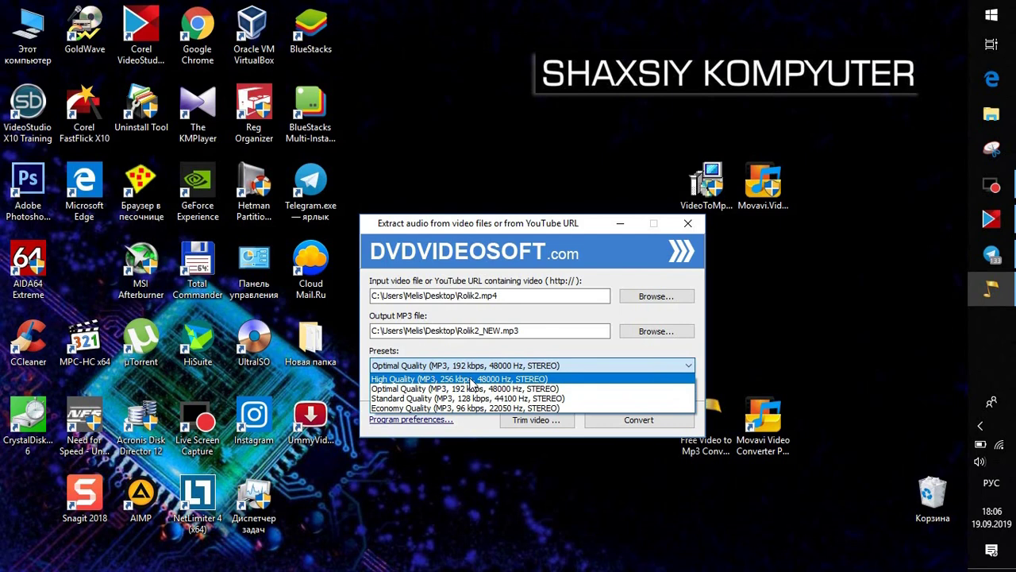
pyautogui.click(407, 389)
pyautogui.click(623, 419)
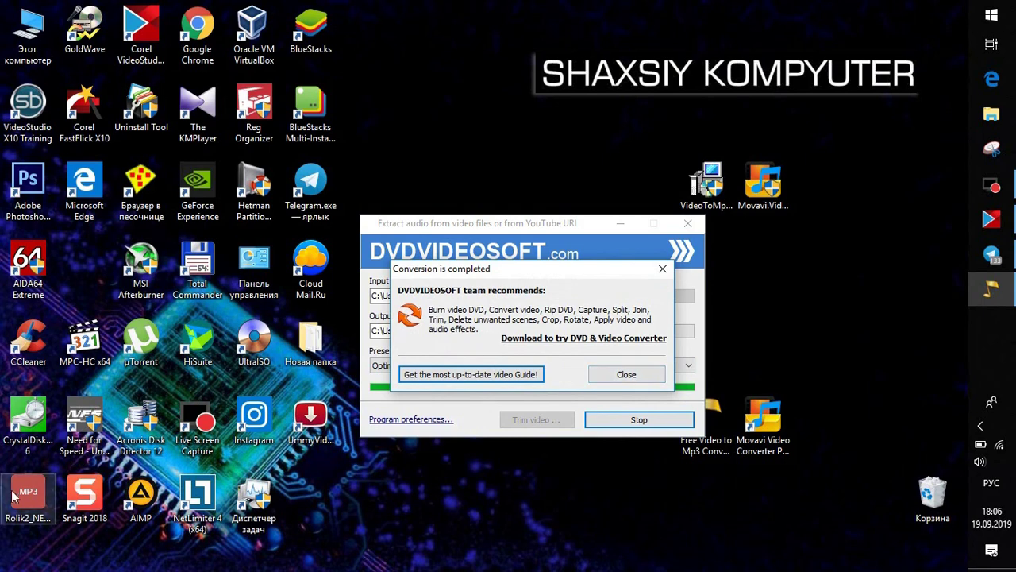
pyautogui.click(626, 374)
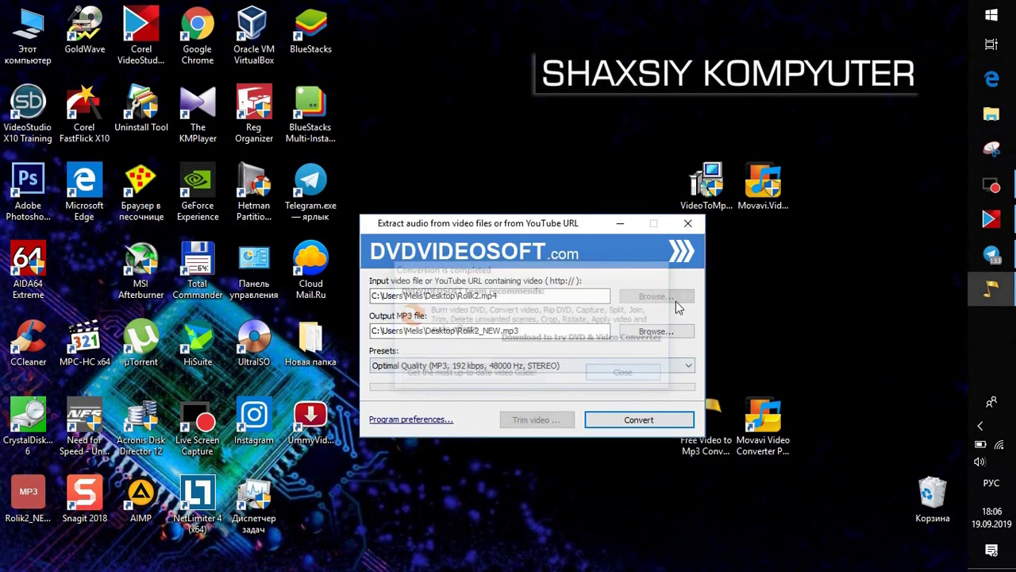
pyautogui.click(688, 226)
# Move Rolik2_NEW.mp3 beside Rolik2.mp4 on the desktop and open the video file.
pyautogui.moveTo(28, 499); pyautogui.dragTo(512, 285)
pyautogui.click(483, 272)
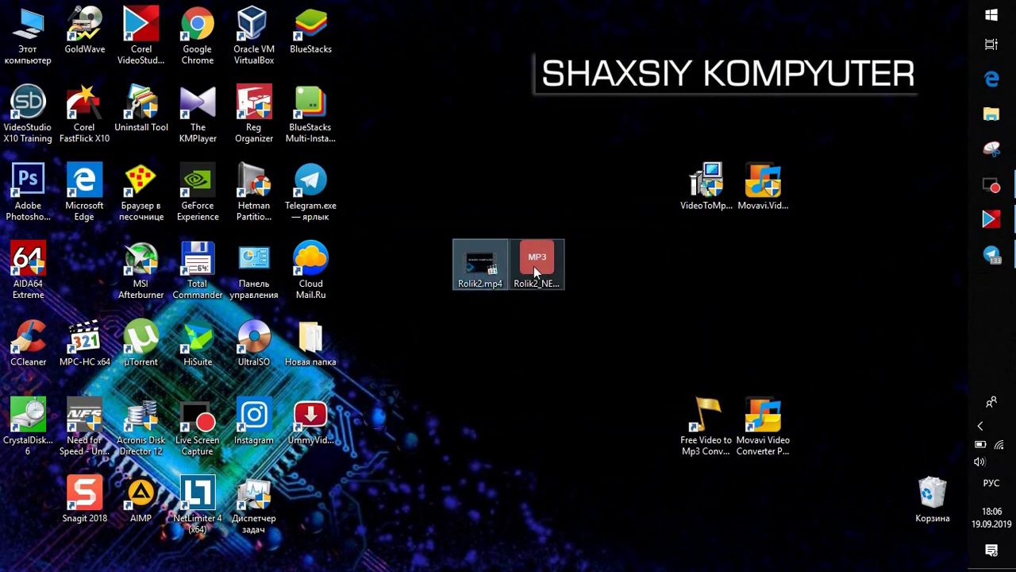
pyautogui.doubleClick(485, 274)
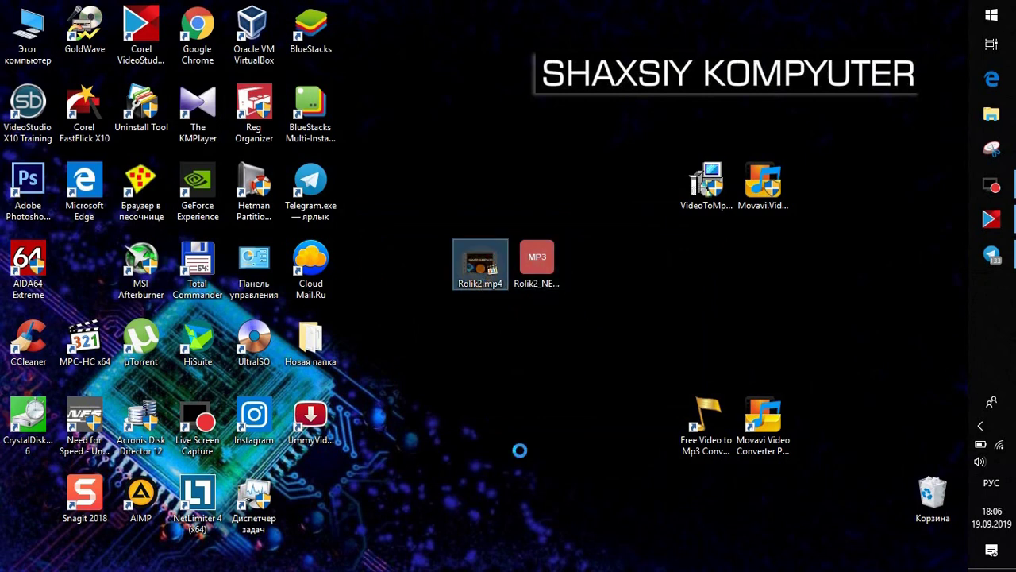
# Compare the file properties of Rolik2.mp4 and Rolik2_NEW.mp3 side by side, closing both property windows when done.
pyautogui.rightClick(494, 272)
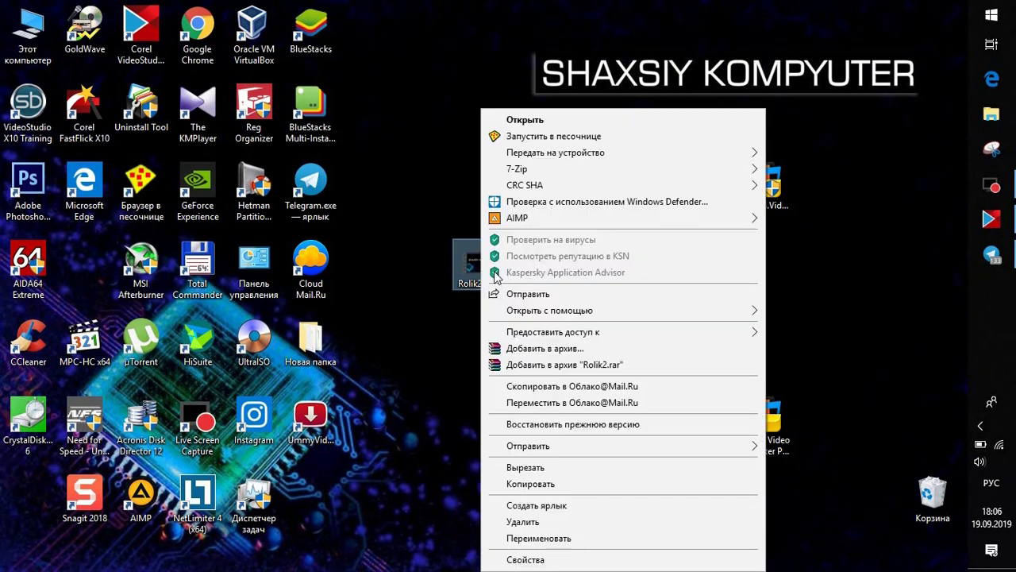
pyautogui.click(584, 556)
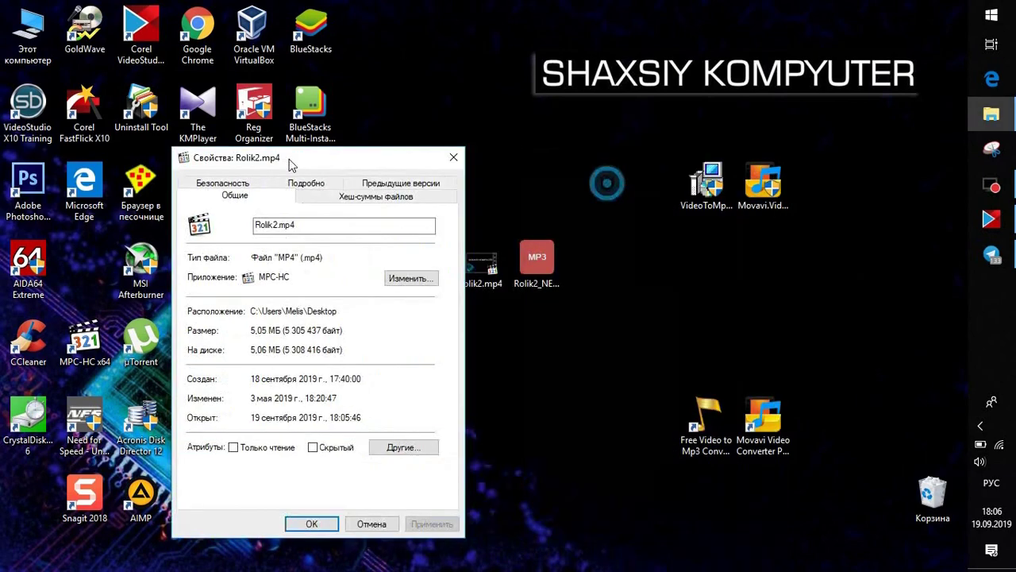
pyautogui.moveTo(291, 164); pyautogui.dragTo(264, 173)
pyautogui.rightClick(533, 258)
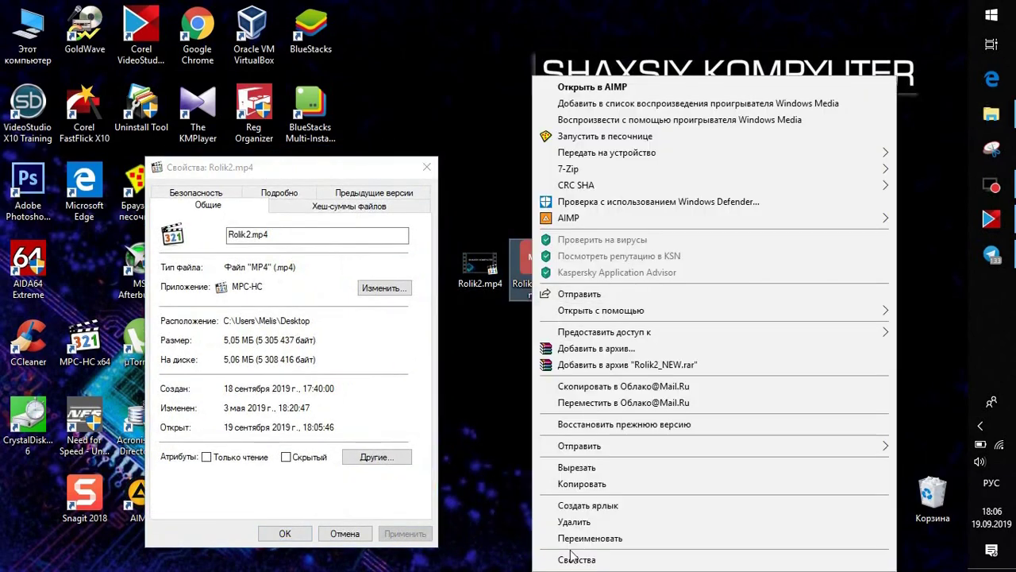
pyautogui.click(573, 559)
pyautogui.moveTo(617, 357); pyautogui.dragTo(659, 357)
pyautogui.click(633, 356)
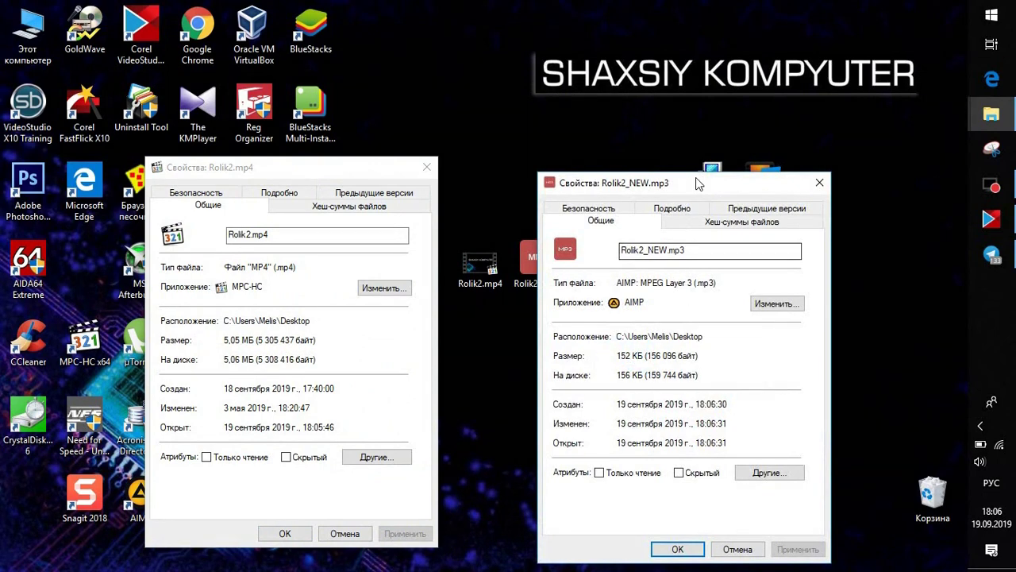
pyautogui.moveTo(687, 184); pyautogui.dragTo(603, 168)
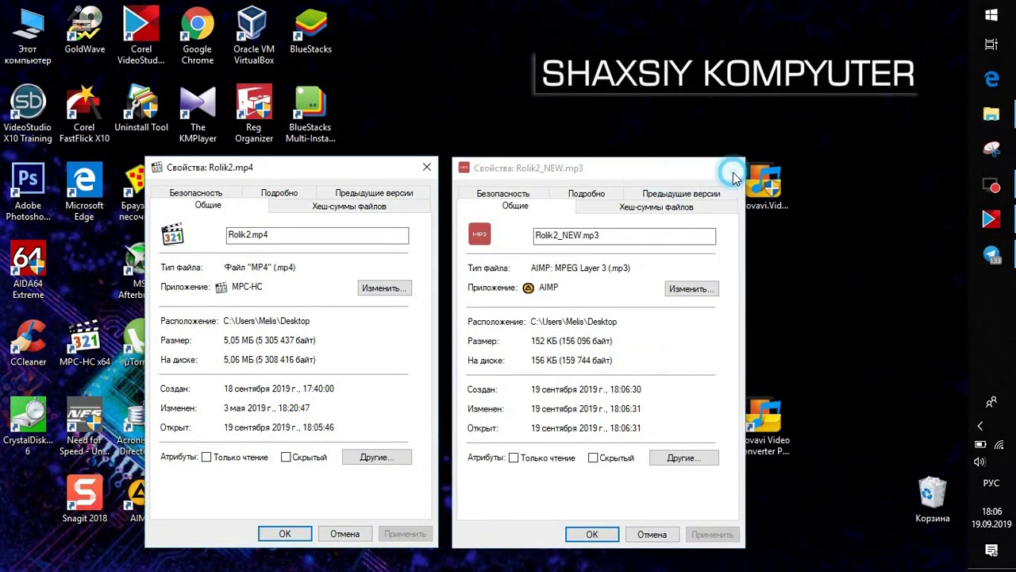
pyautogui.click(733, 168)
pyautogui.click(426, 167)
# Switch to Movavi Video Converter Premium and add Rolik2.mp4 from the desktop for conversion.
pyautogui.click(744, 402)
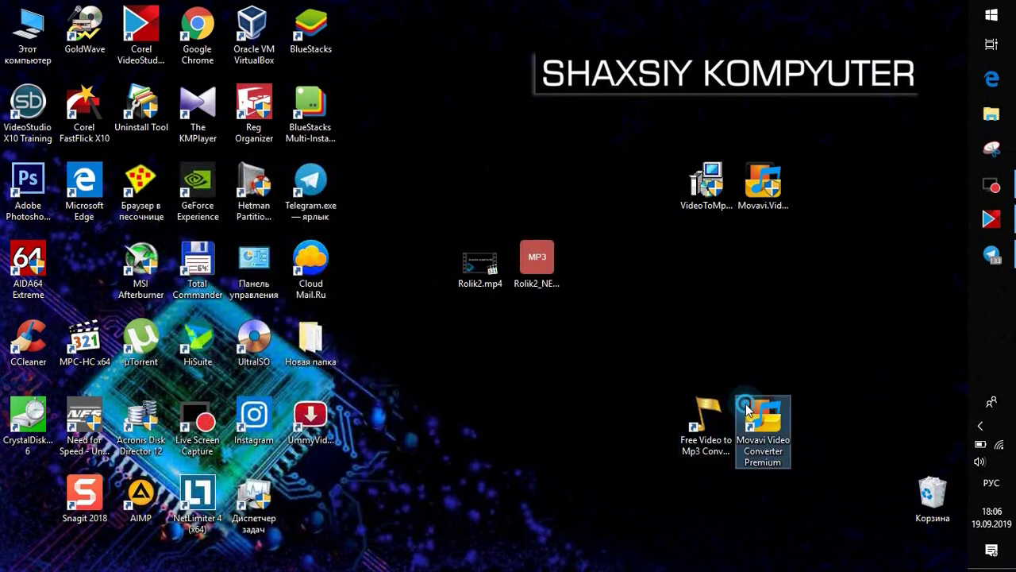
pyautogui.press('Return')
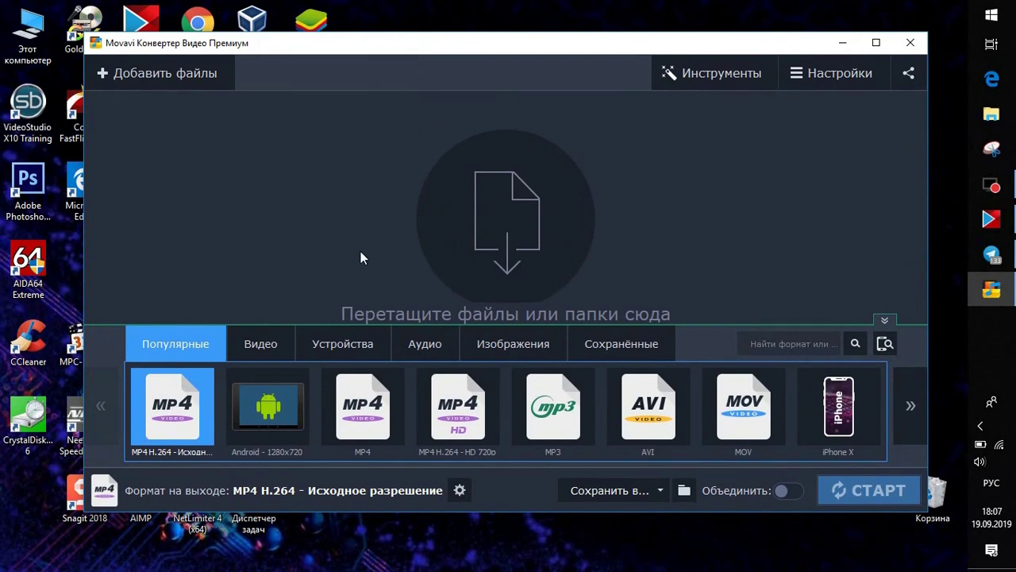
pyautogui.moveTo(453, 43); pyautogui.dragTo(437, 52)
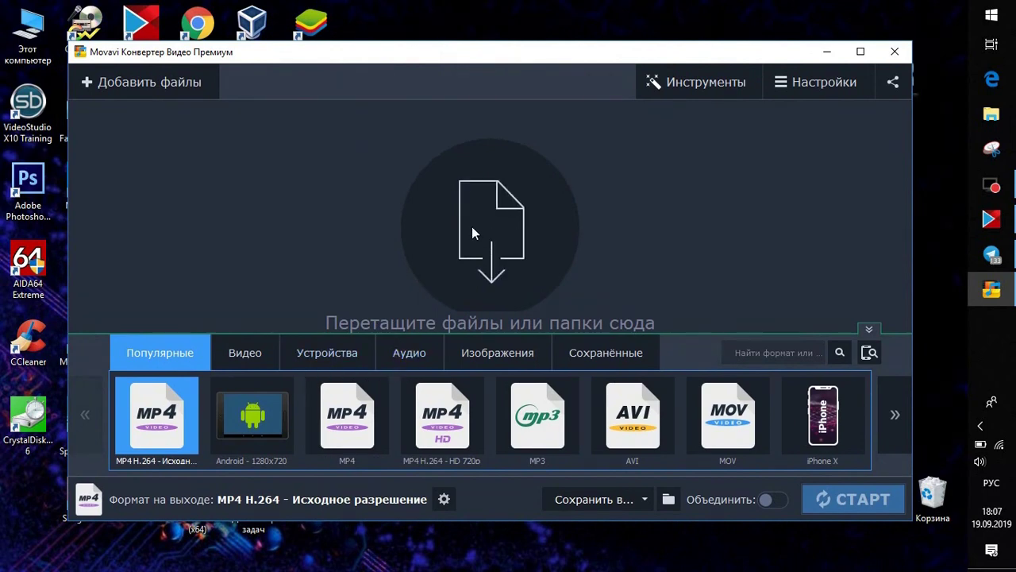
pyautogui.click(491, 225)
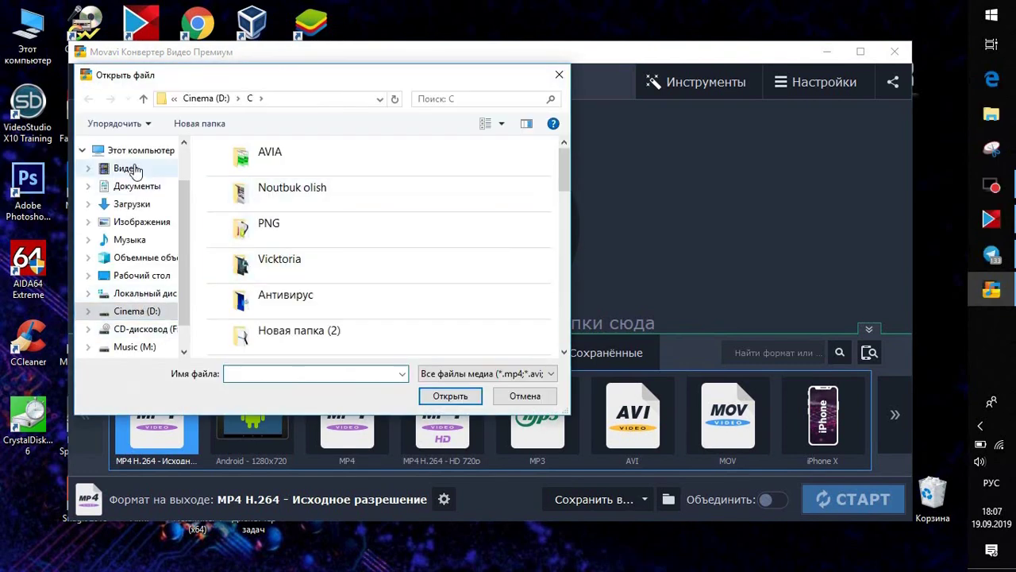
pyautogui.click(126, 275)
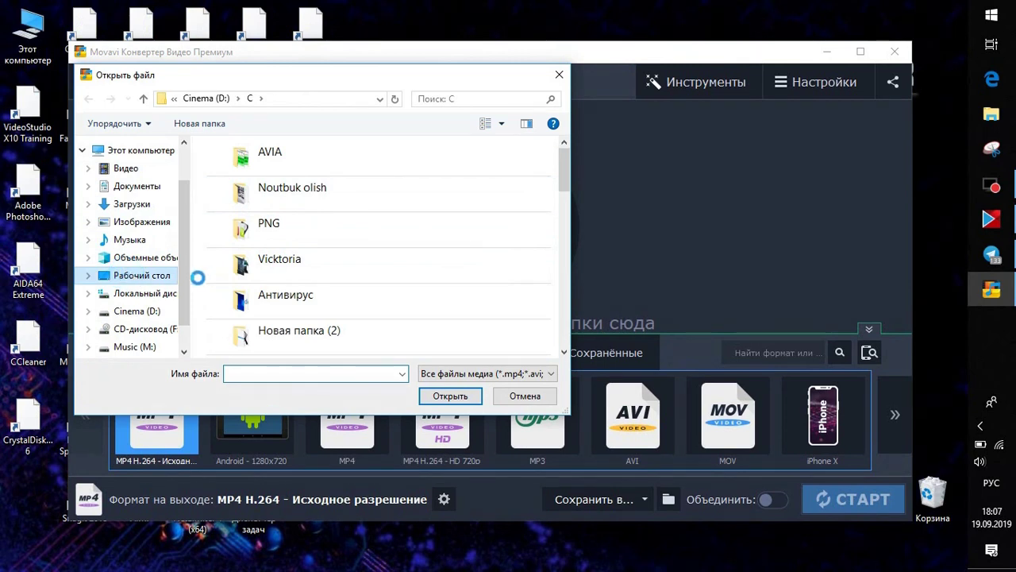
pyautogui.doubleClick(334, 186)
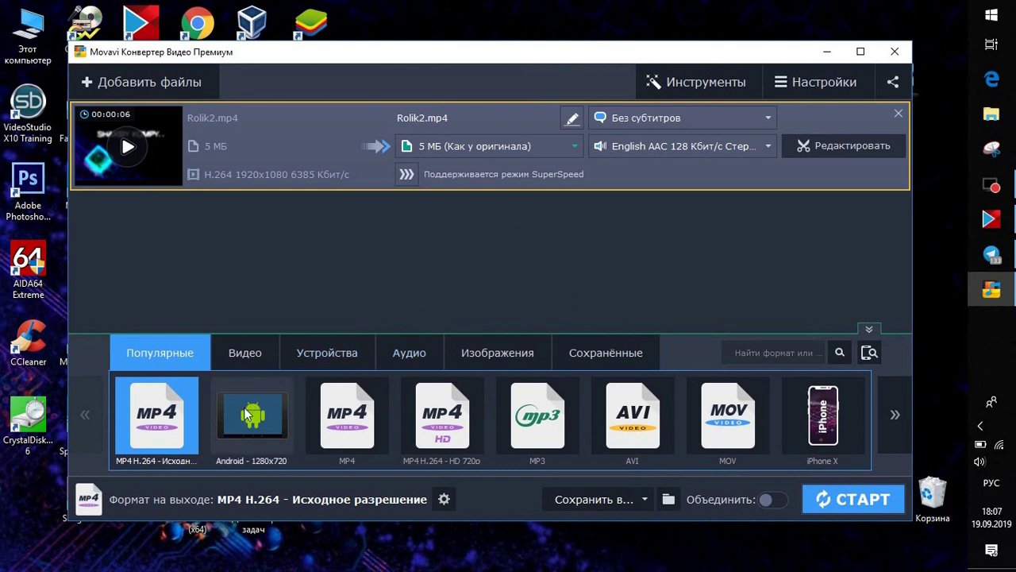
# Choose the MP3 - 192 kbps audio format for Rolik2.mp4 and start the conversion.
pyautogui.click(427, 354)
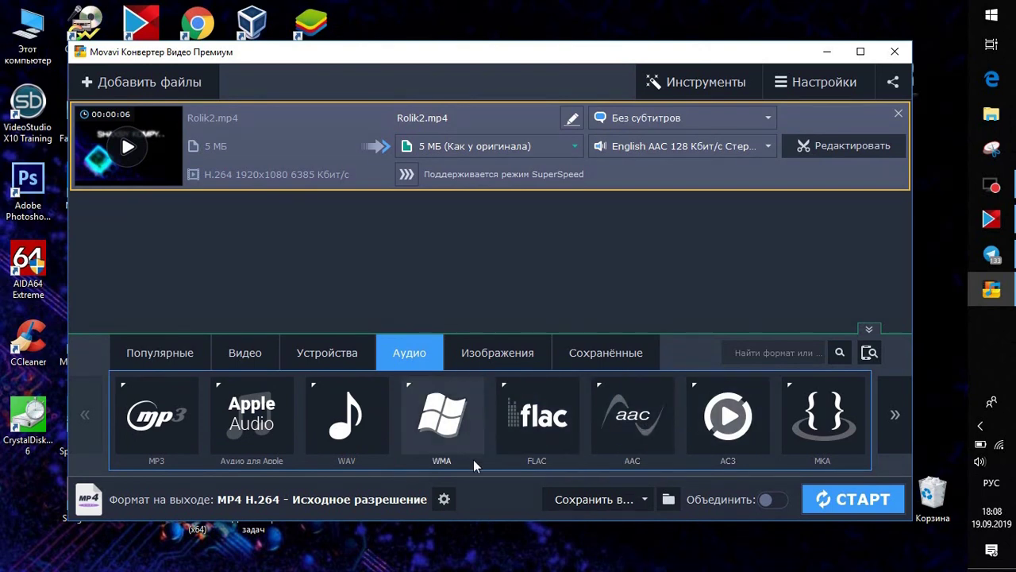
pyautogui.scroll(-5, 635, 421)
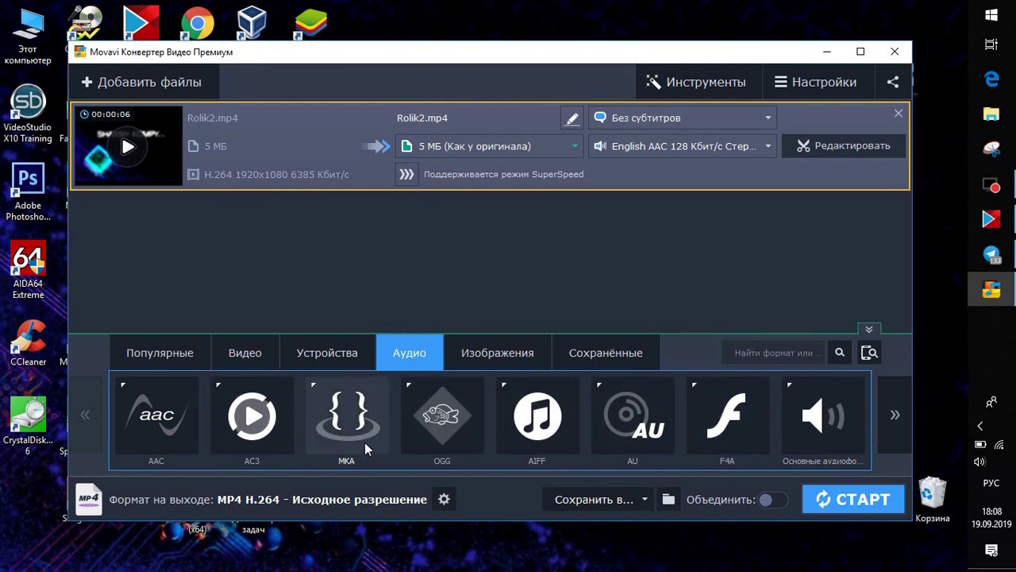
pyautogui.scroll(5, 462, 435)
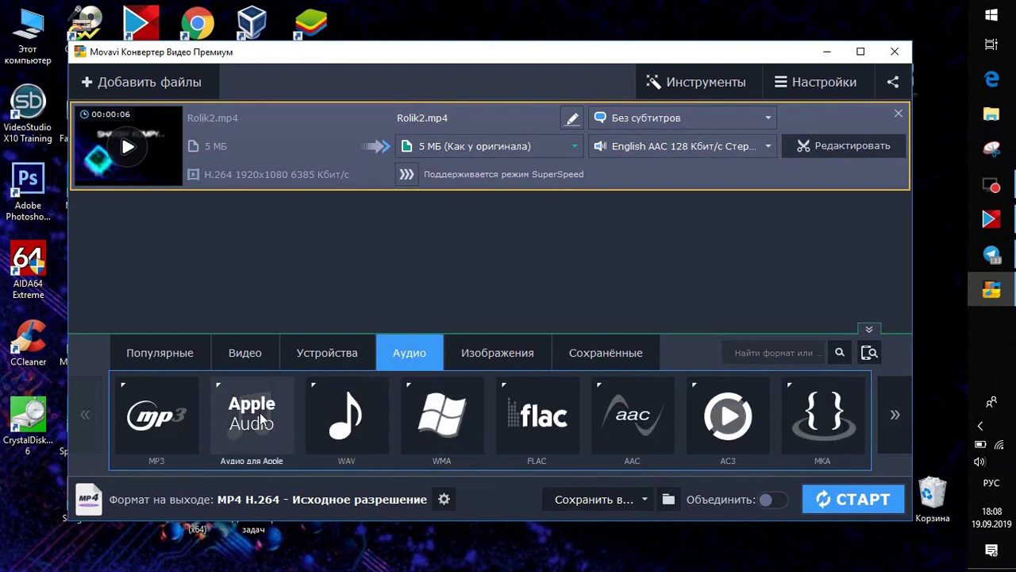
pyautogui.click(167, 420)
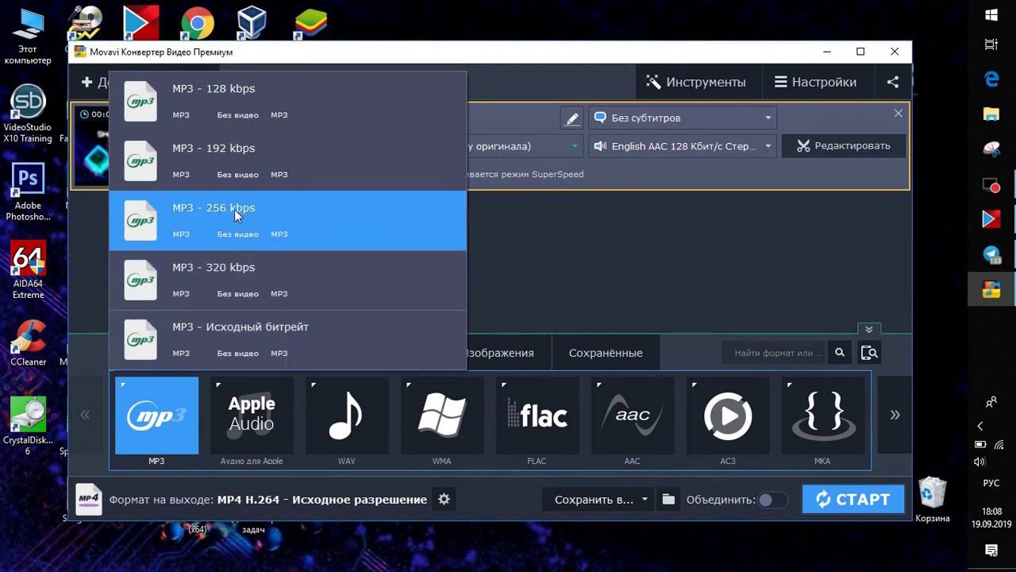
pyautogui.click(243, 152)
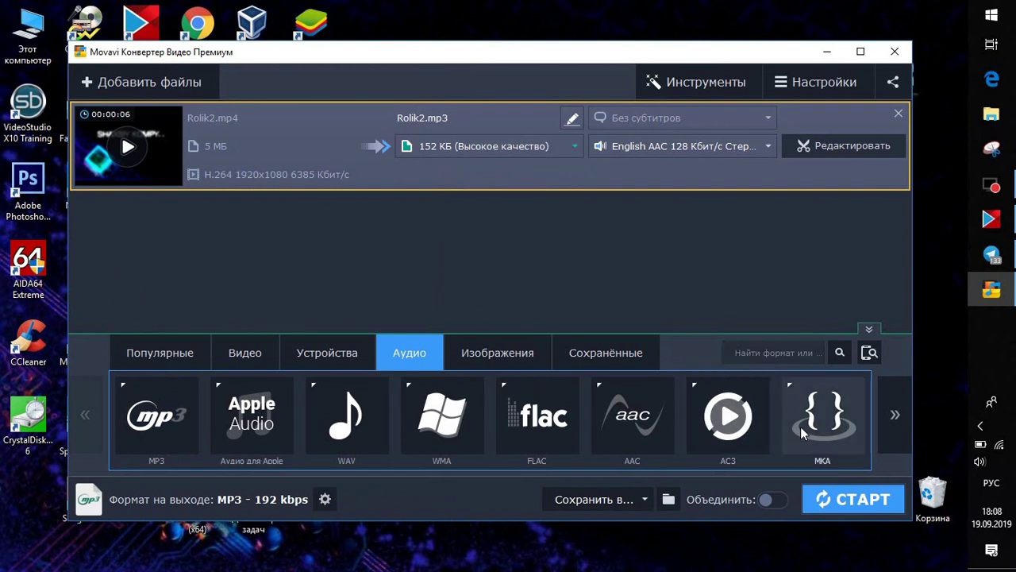
pyautogui.click(854, 500)
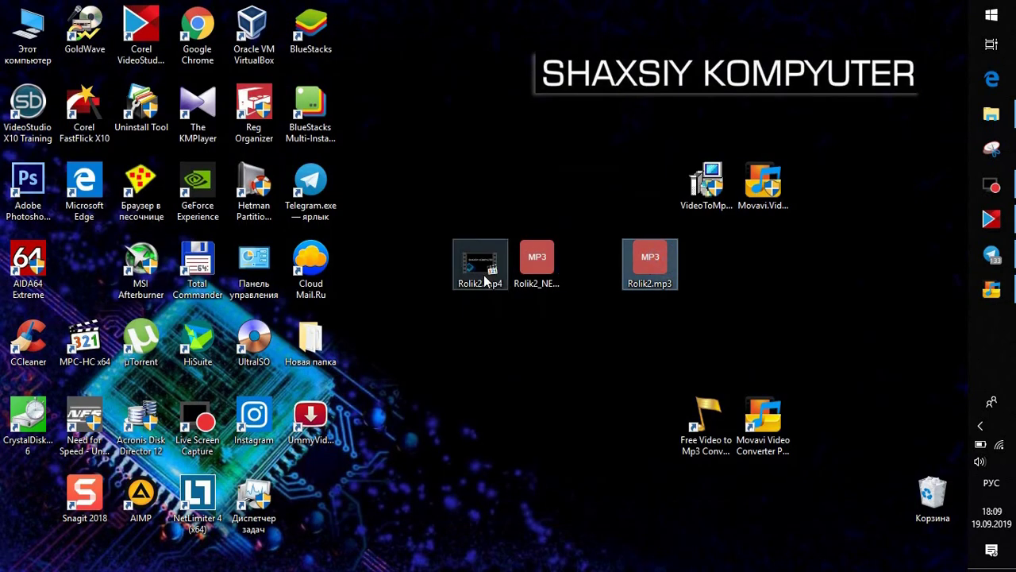
# Check the file properties of the converted Rolik2.mp3 on the desktop and close them.
pyautogui.rightClick(645, 266)
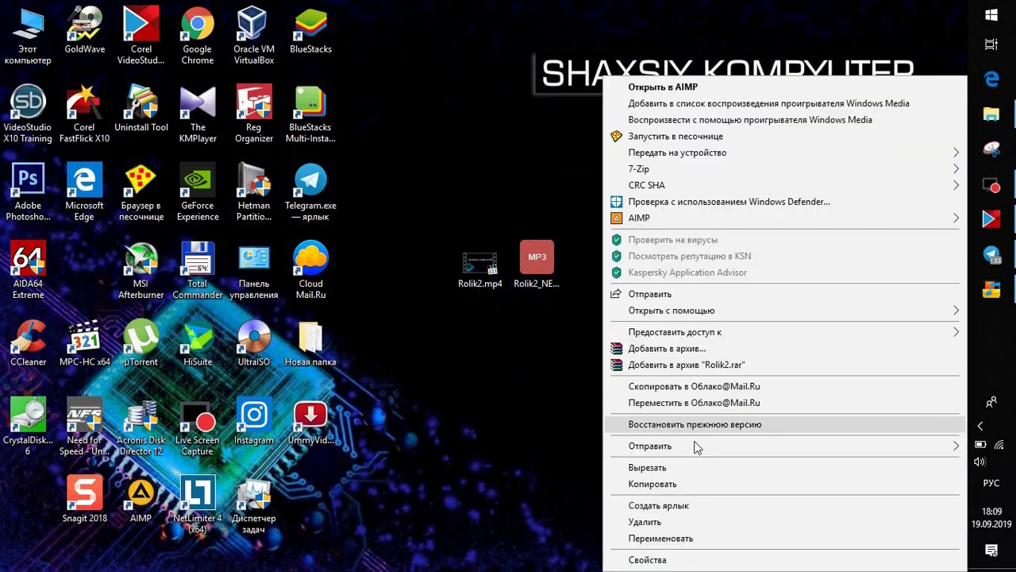
pyautogui.click(667, 560)
pyautogui.press('Escape')
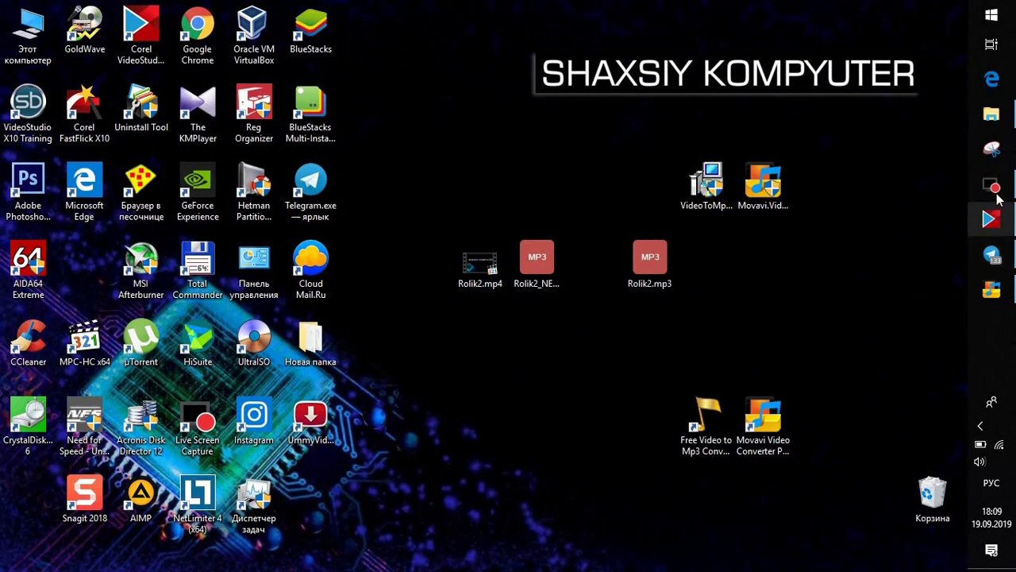
# Return to Movavi Video Converter Premium and examine the available video, device and image output formats.
pyautogui.click(991, 290)
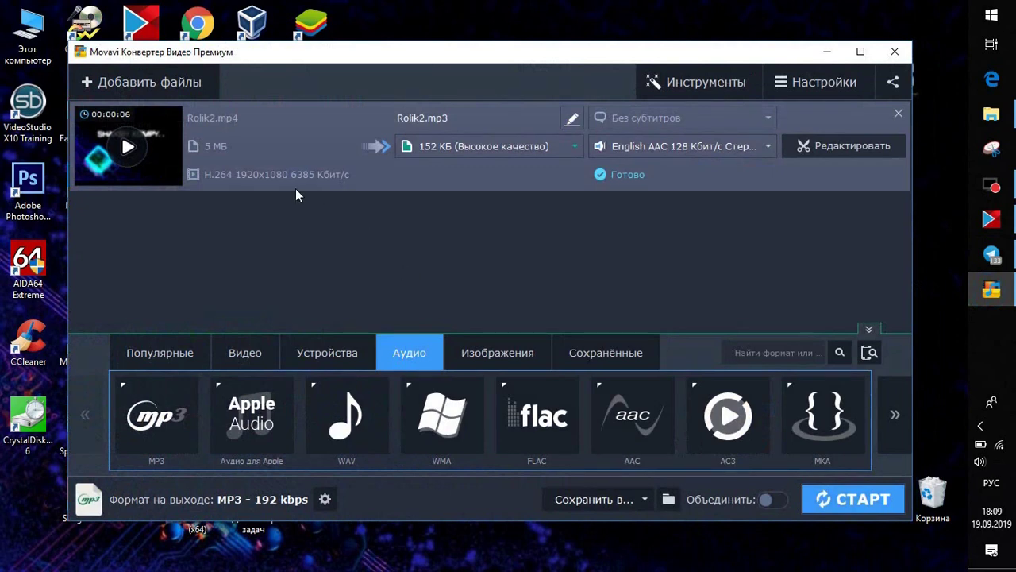
pyautogui.click(262, 358)
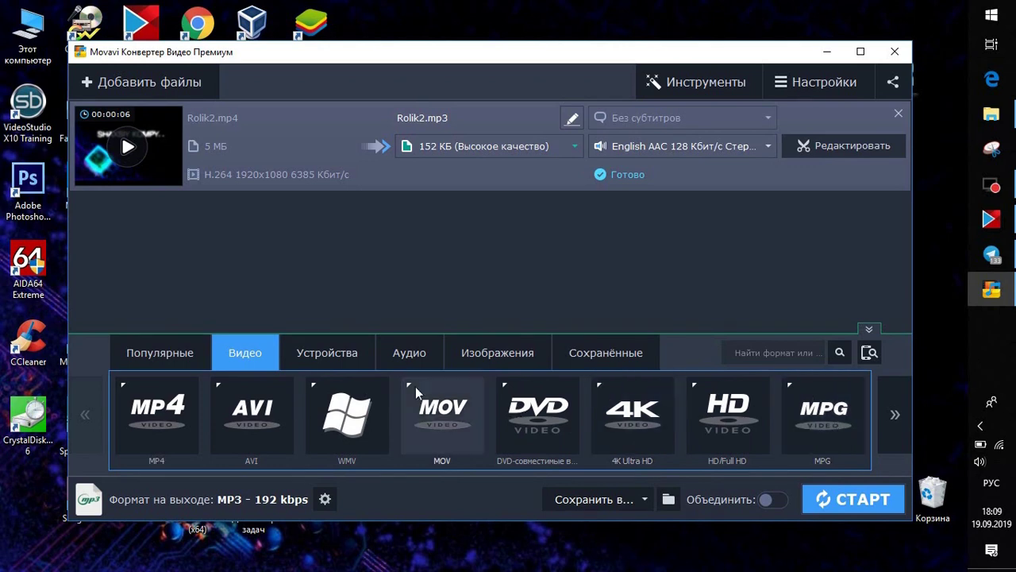
pyautogui.click(318, 355)
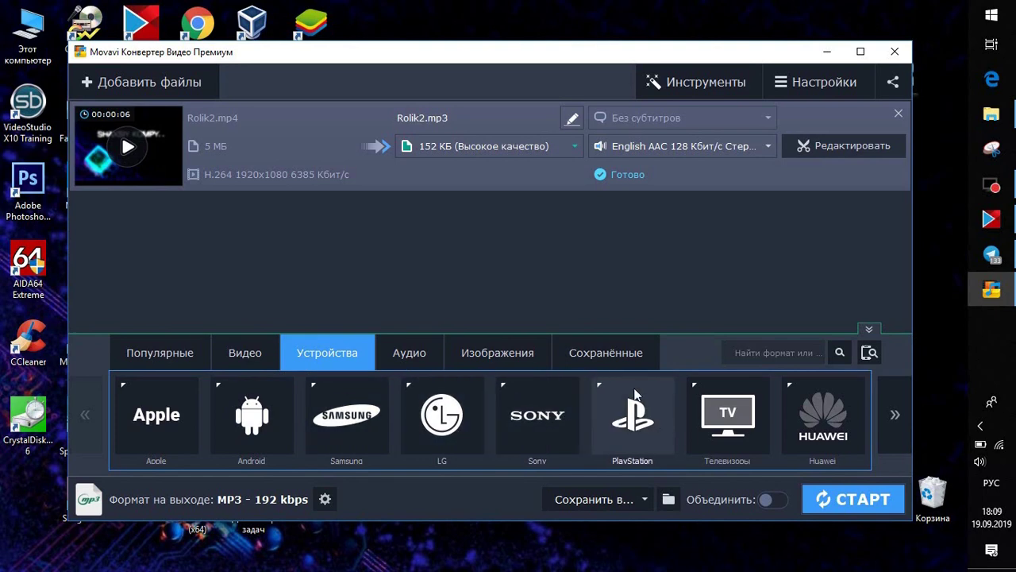
pyautogui.scroll(-2, 680, 425)
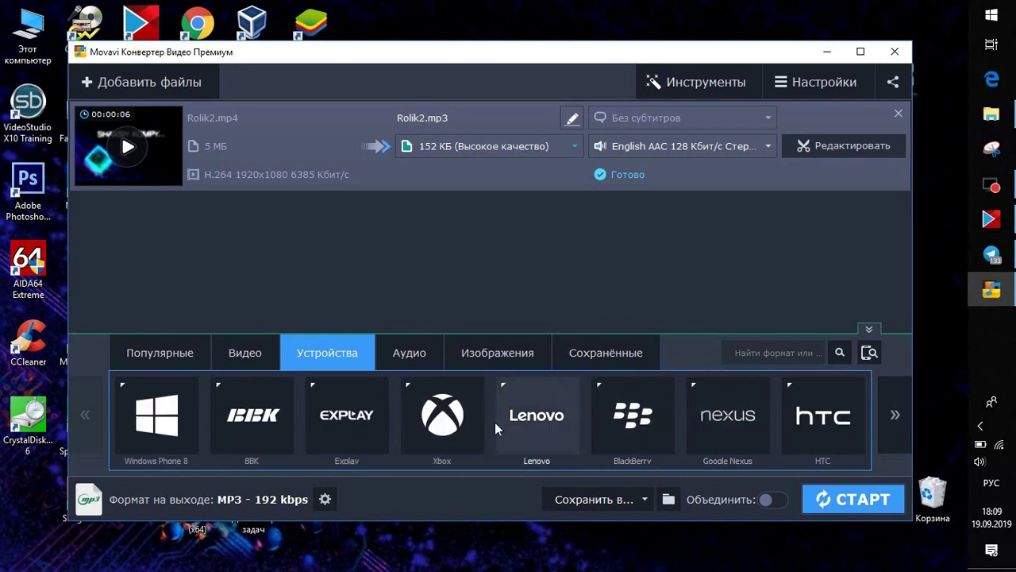
pyautogui.scroll(-2, 716, 424)
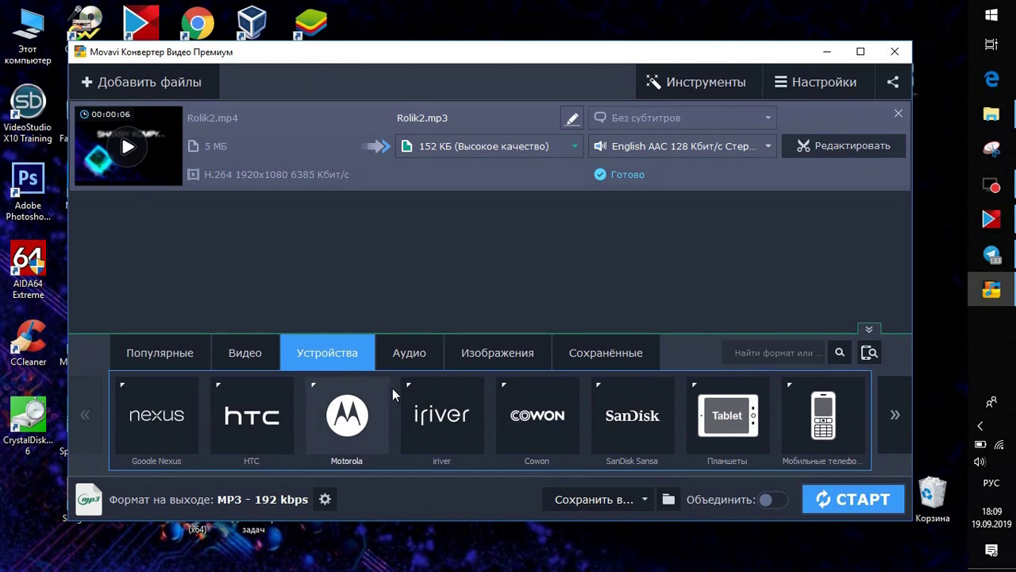
pyautogui.click(480, 353)
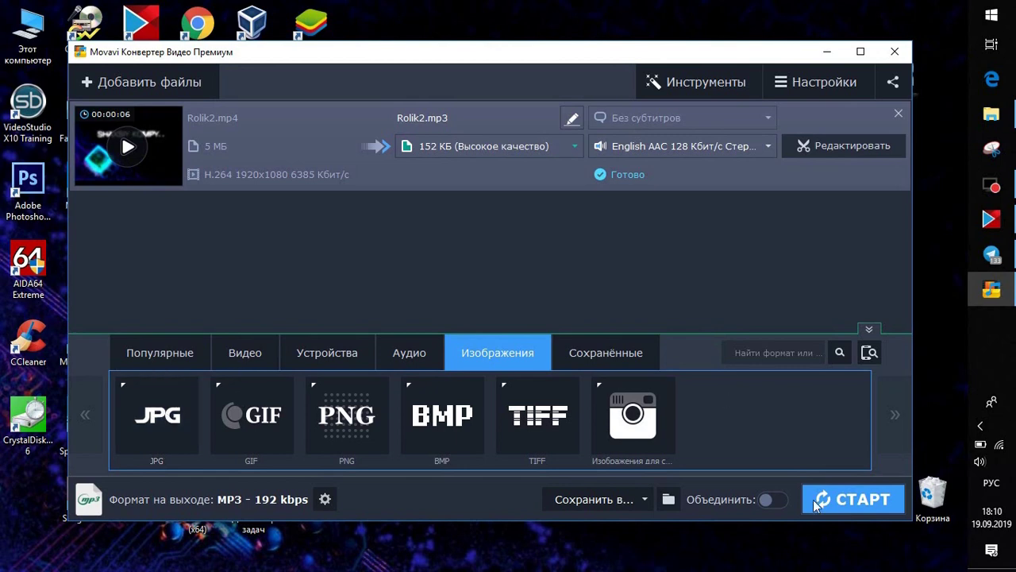
# Open Rolik2.mp4 for editing and stretch the trim selection from 0:00:00 to the end of the clip.
pyautogui.click(838, 146)
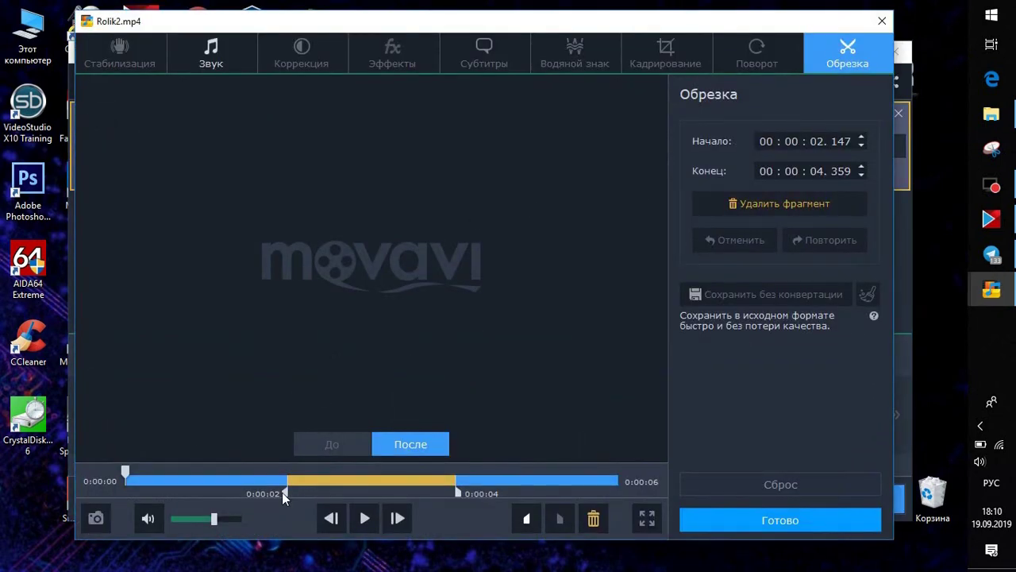
pyautogui.moveTo(282, 492); pyautogui.dragTo(123, 493)
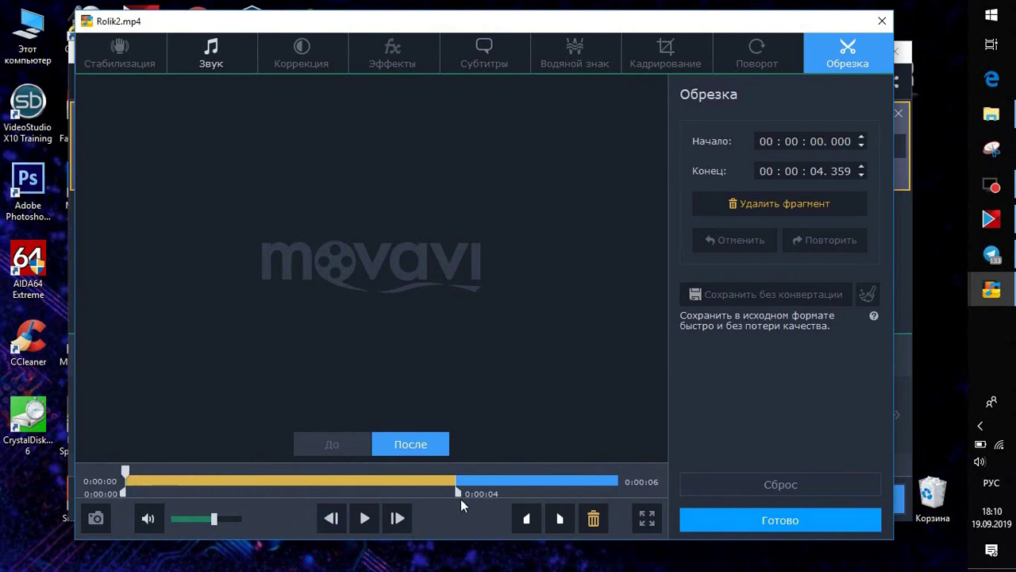
pyautogui.moveTo(458, 493); pyautogui.dragTo(620, 493)
# Show the editor's audio correction settings and try moving the playhead forward along the timeline.
pyautogui.click(216, 70)
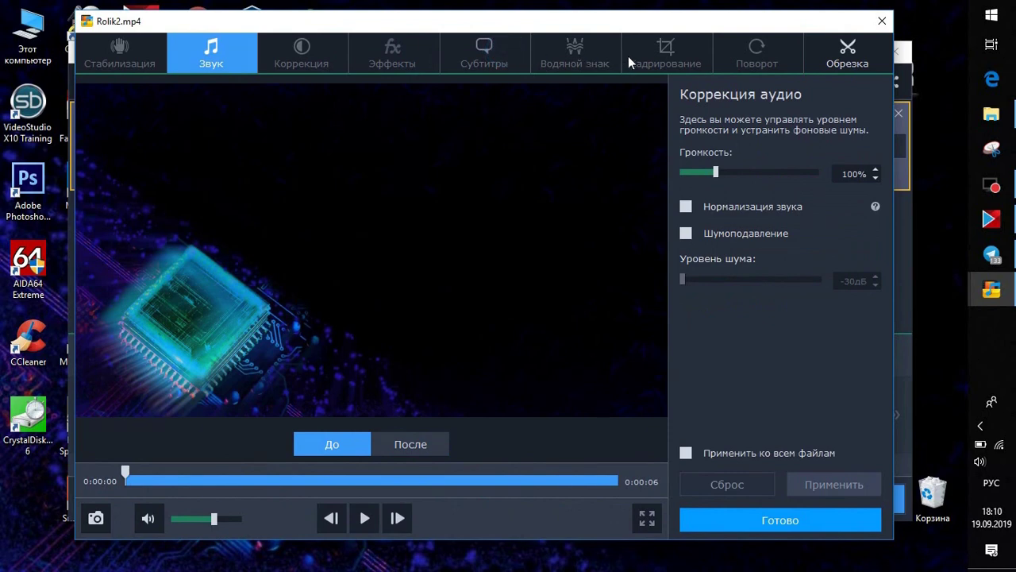
pyautogui.click(759, 47)
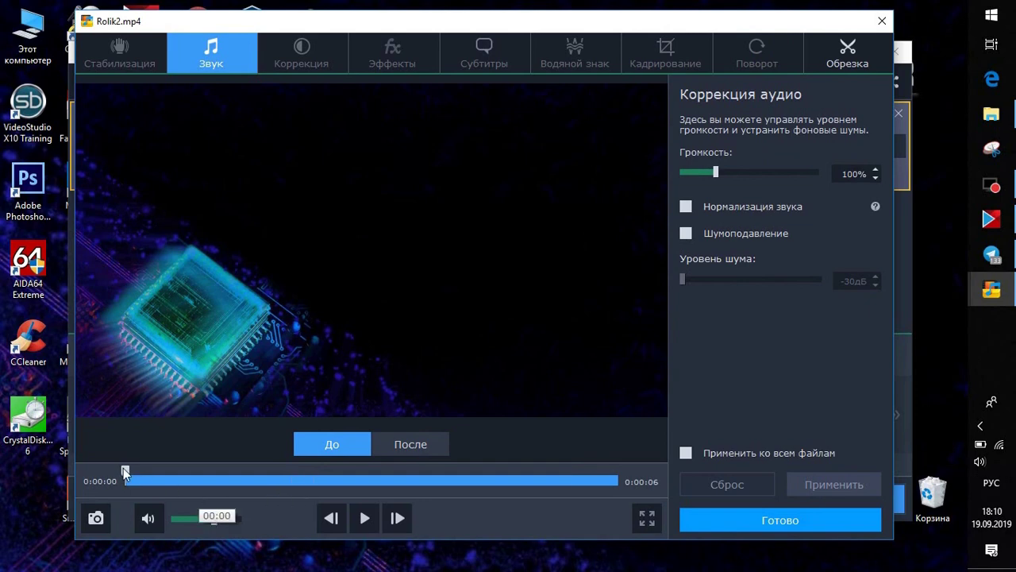
pyautogui.moveTo(124, 474); pyautogui.dragTo(234, 500)
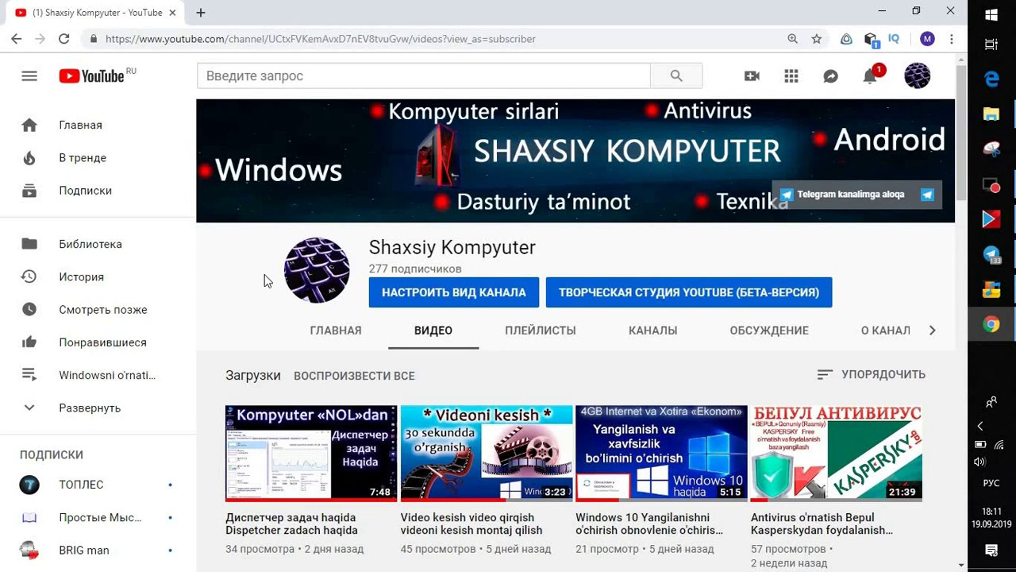
# Examine the Shaxsiy Kompyuter YouTube channel's name, subscriber count and list of uploaded videos.
pyautogui.click(371, 249)
pyautogui.moveTo(371, 249); pyautogui.dragTo(524, 265)
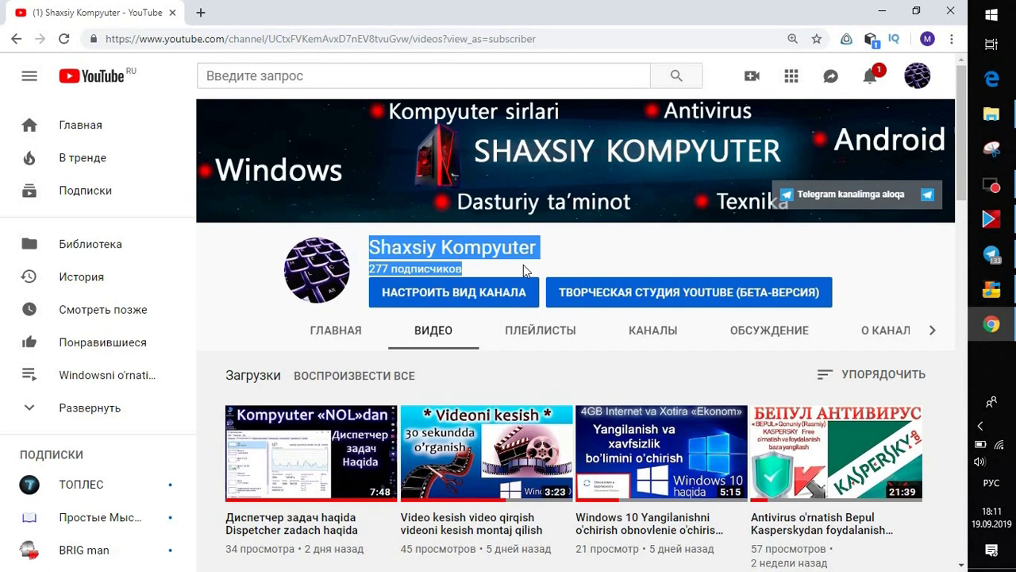
pyautogui.click(470, 268)
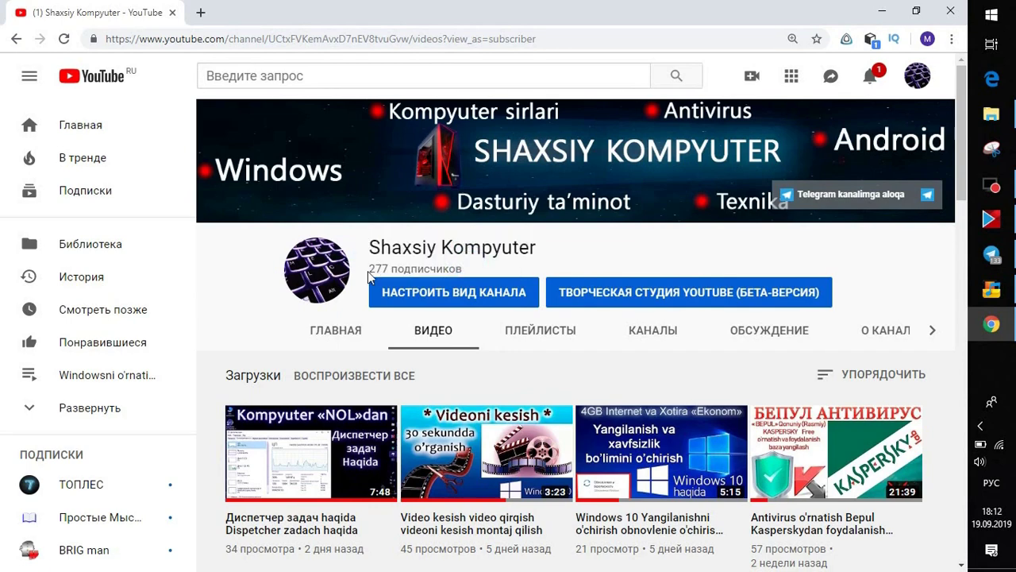
pyautogui.moveTo(369, 268); pyautogui.dragTo(487, 269)
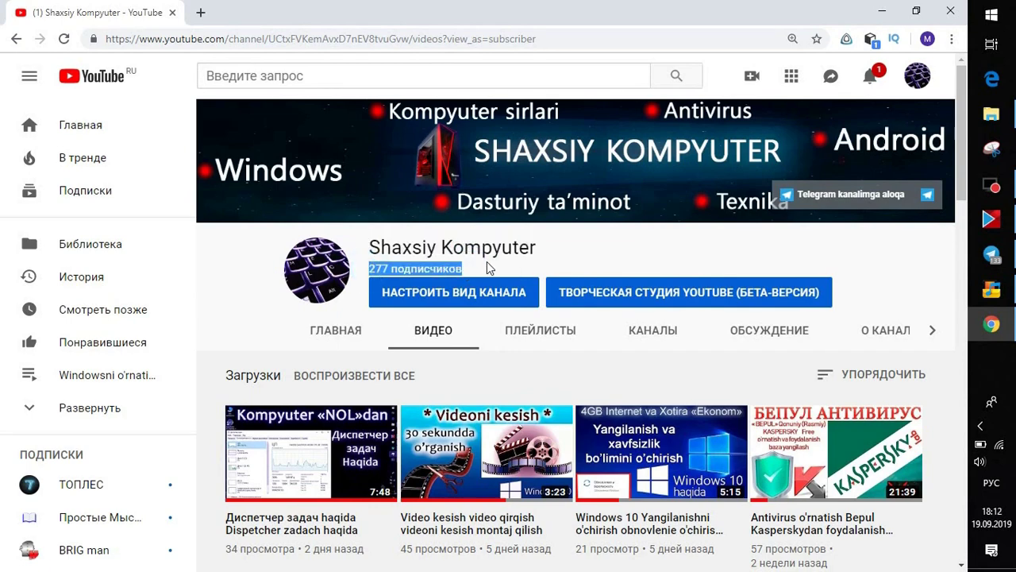
pyautogui.click(487, 267)
pyautogui.scroll(-3, 568, 364)
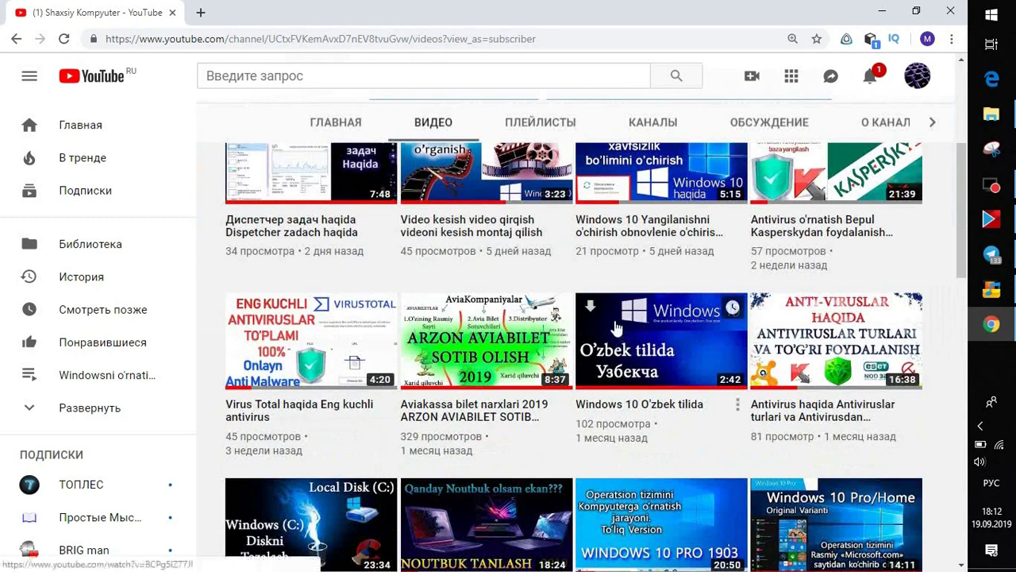
pyautogui.scroll(-4, 587, 381)
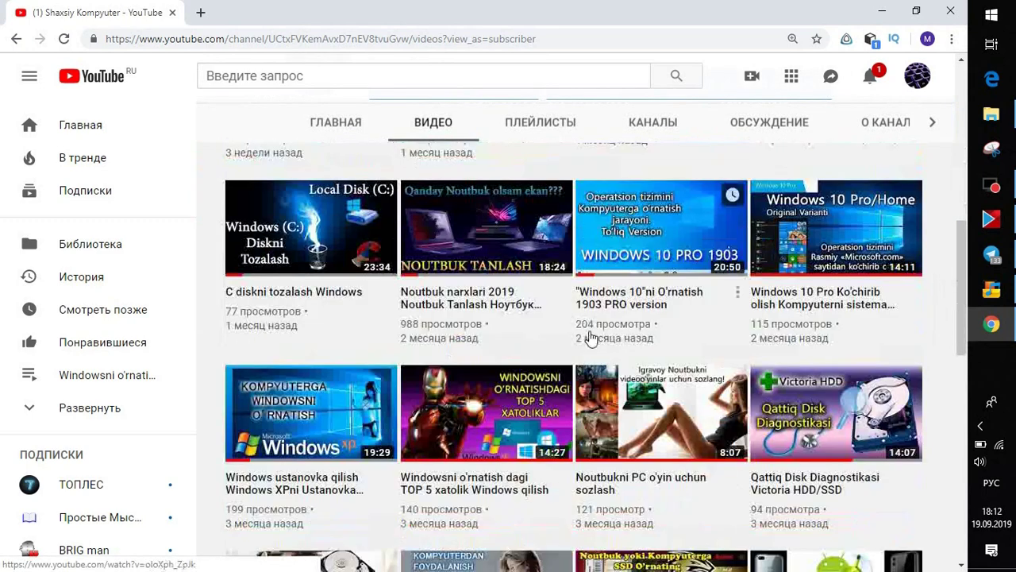
pyautogui.scroll(8, 590, 341)
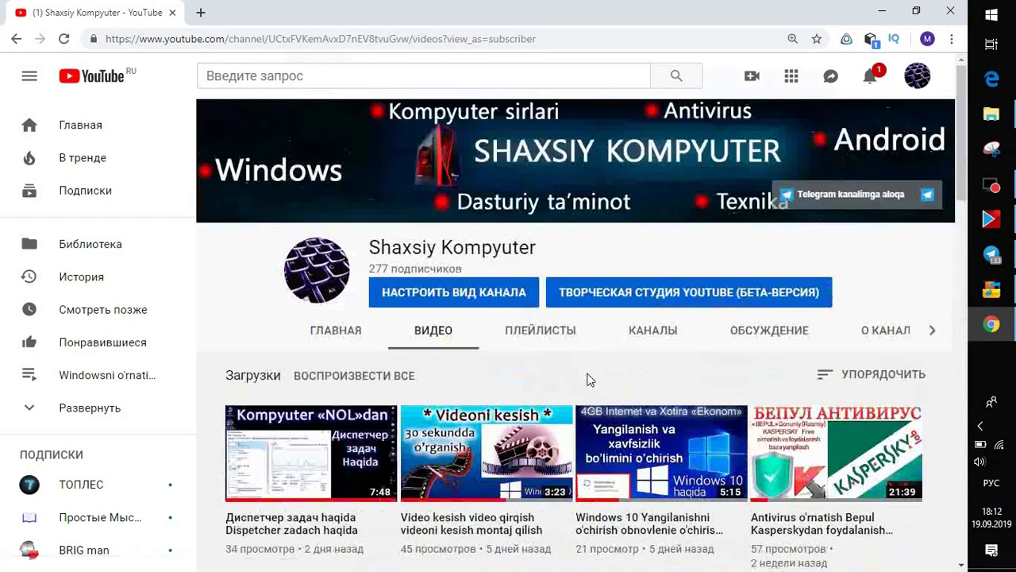